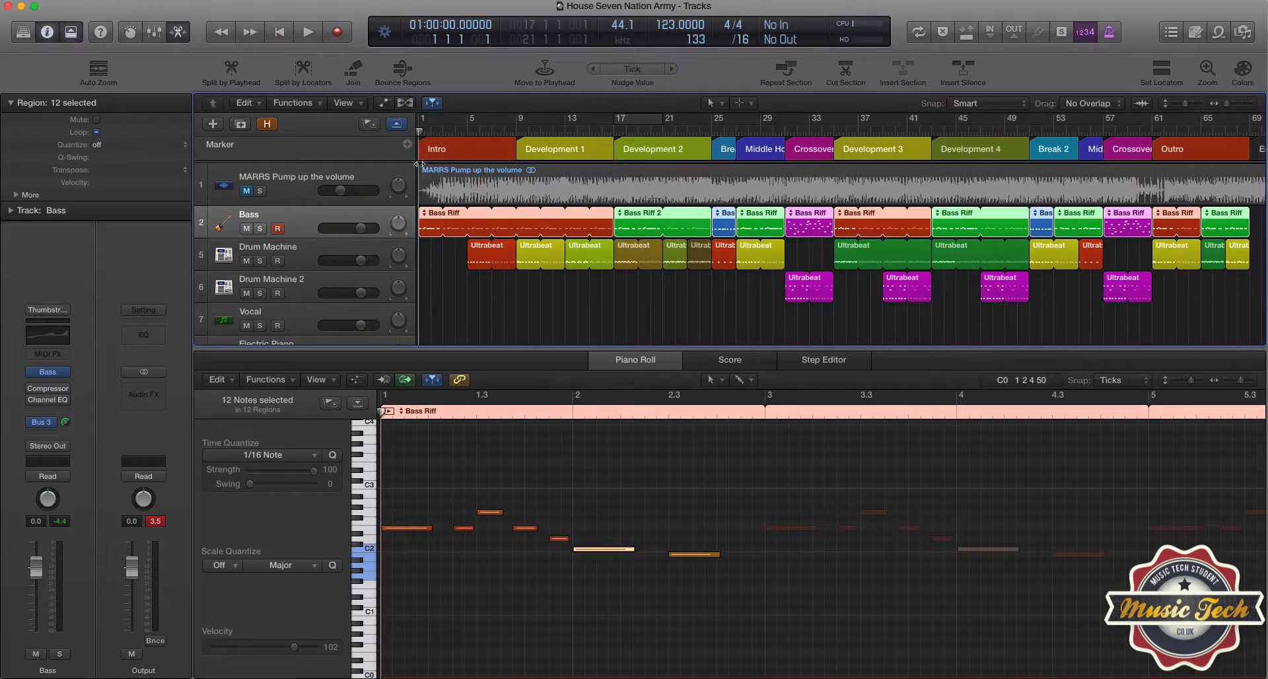
Solo and play the MARRS Pump up the volume reference track from the start, stop, and return it to unsoloed and muted.
click(260, 192)
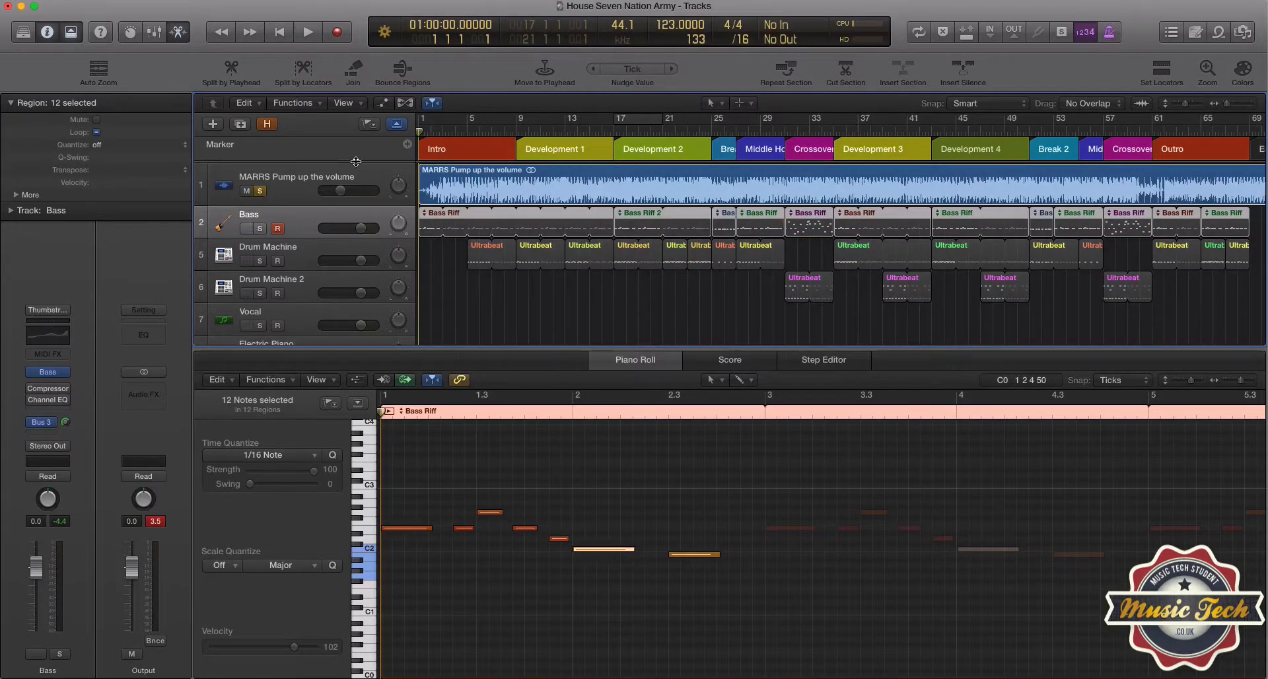
key(space)
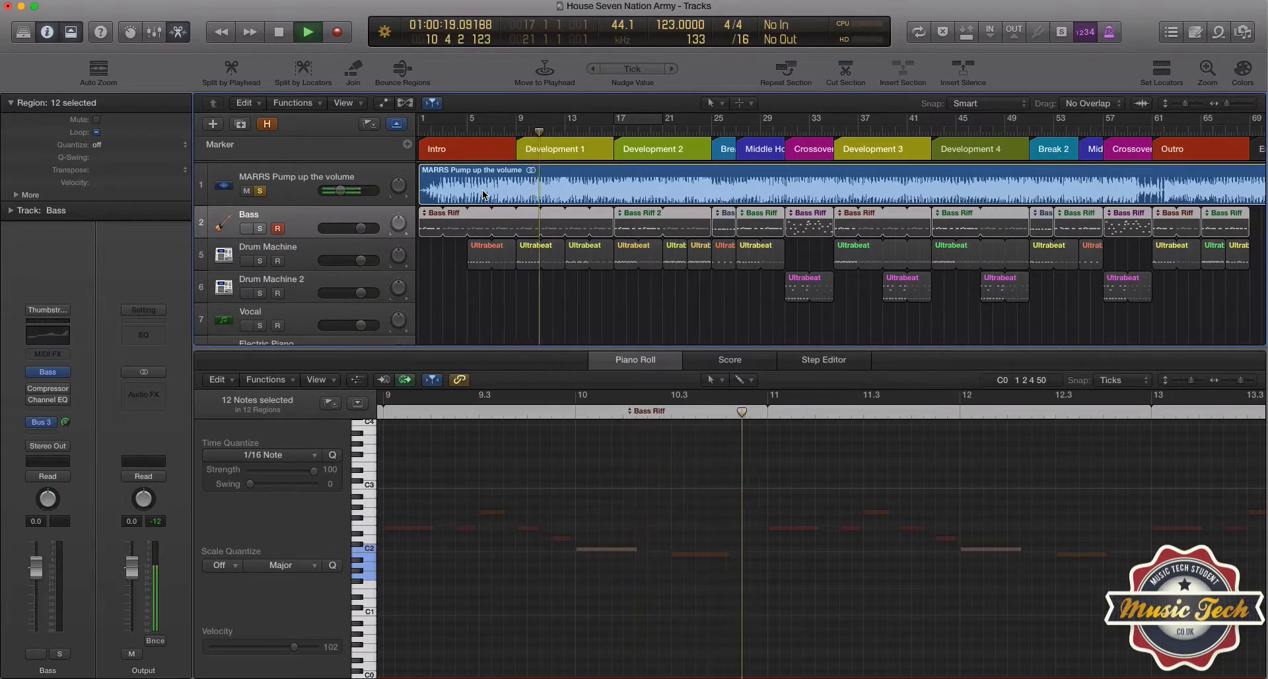
key(space)
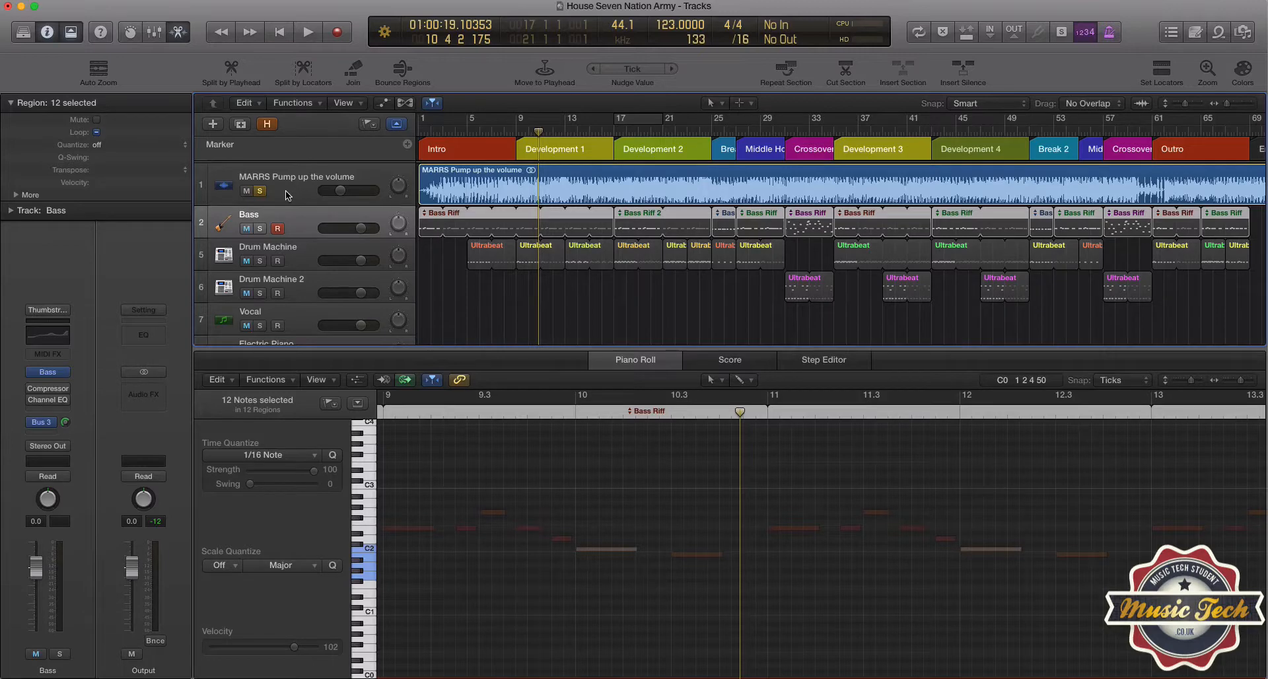
click(261, 192)
click(248, 192)
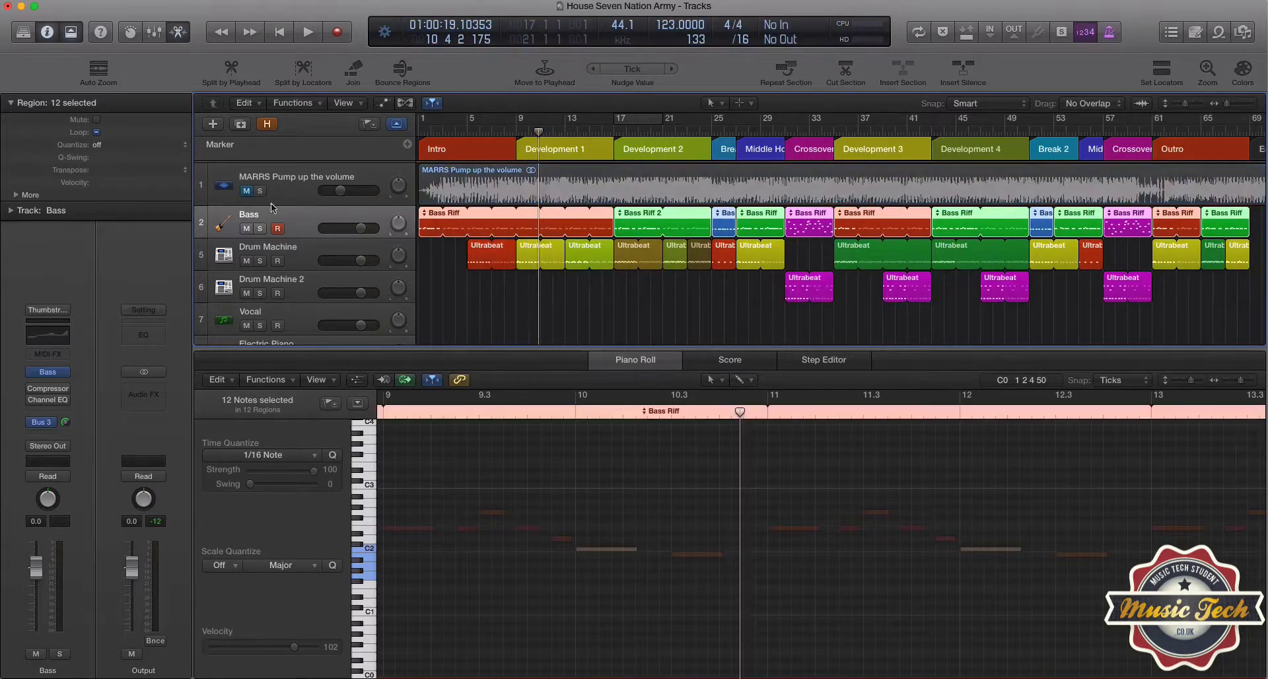
Solo the Bass track and play its riff from bar 5 for a few bars.
click(467, 134)
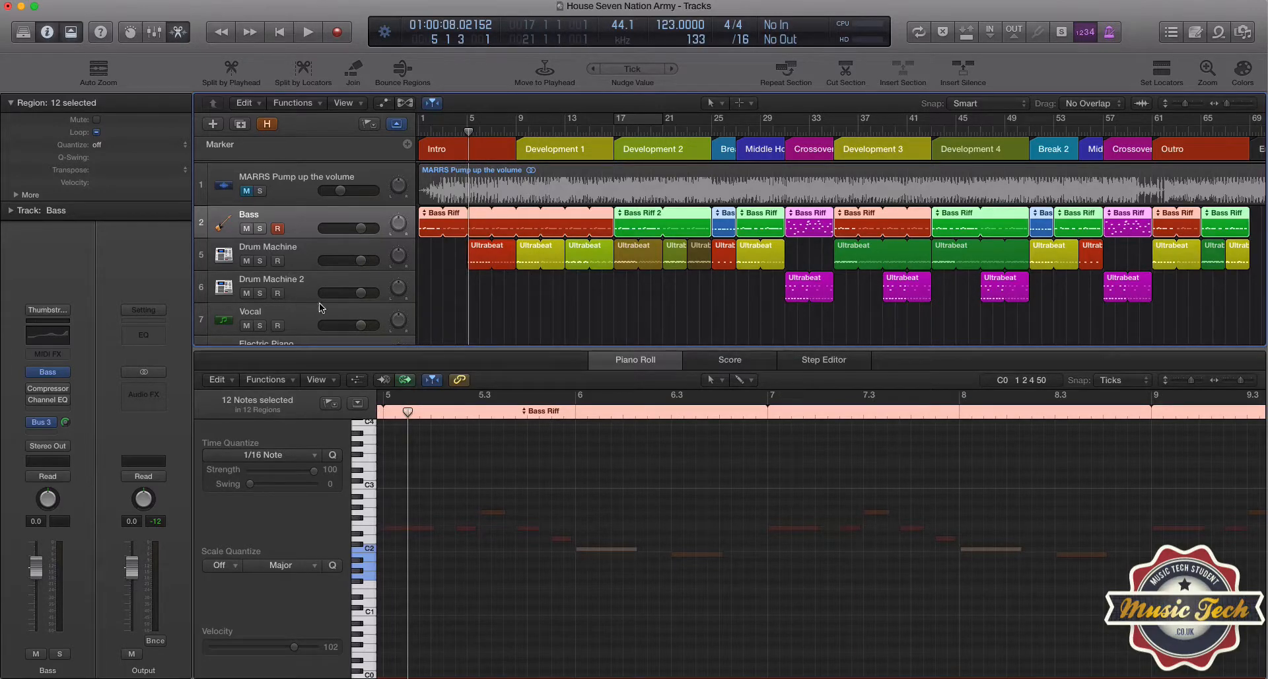
click(259, 227)
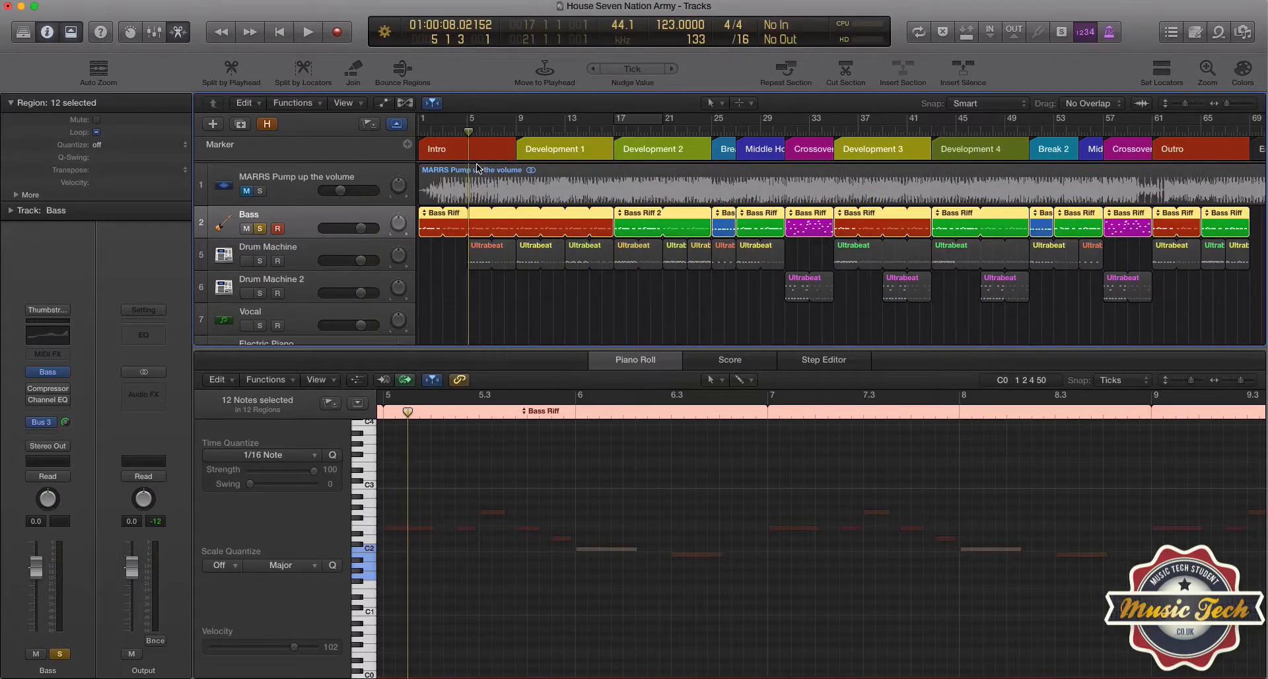
key(space)
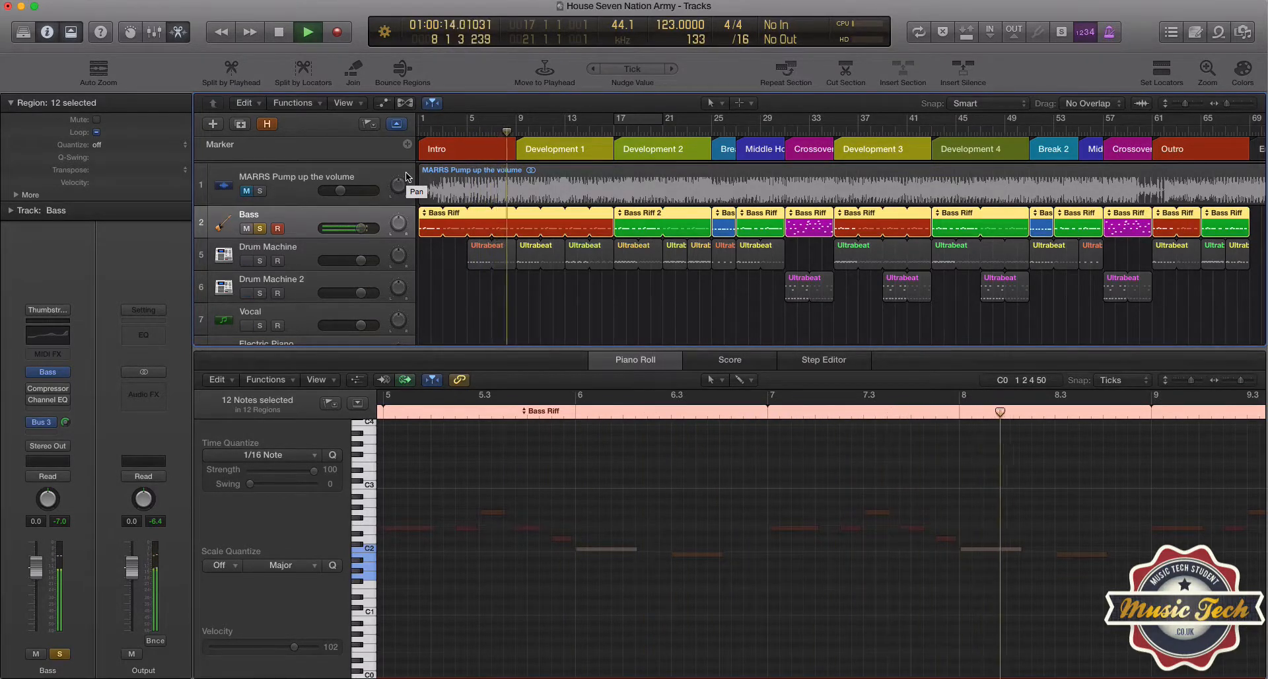
key(space)
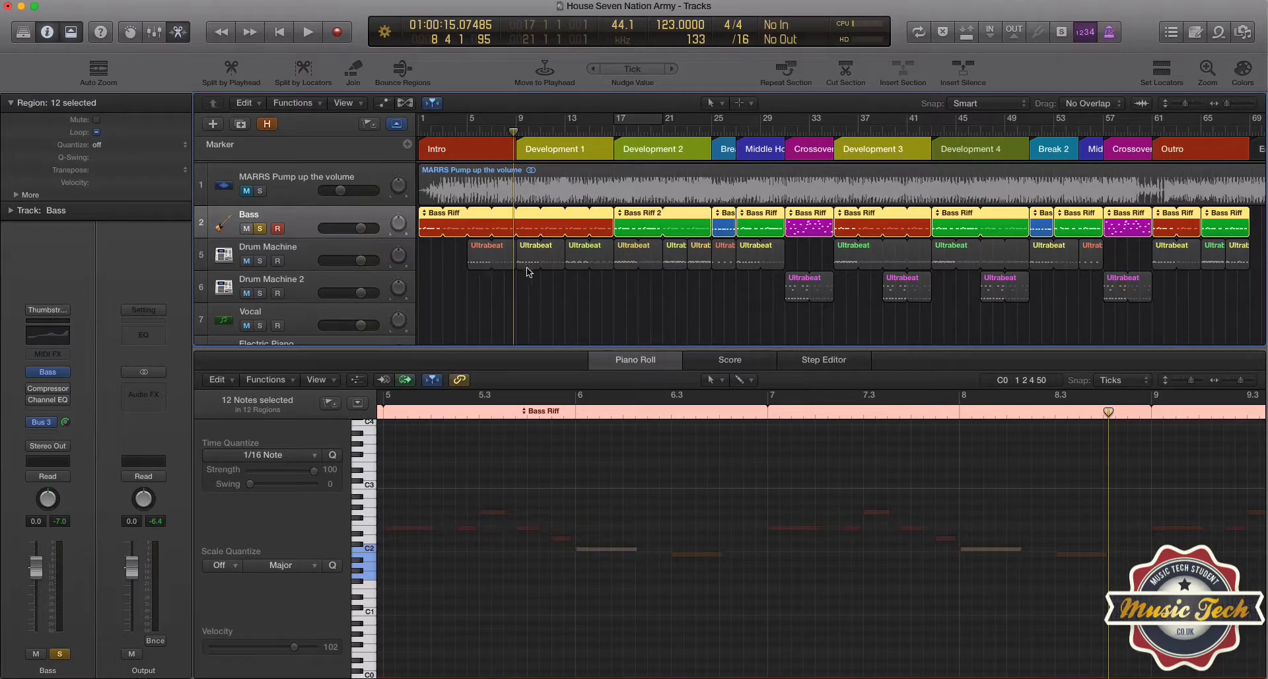
Switch to Chrome, play the opening of the Seven Nation Army video from 0:00, pause it, and return to Logic Pro.
click(852, 678)
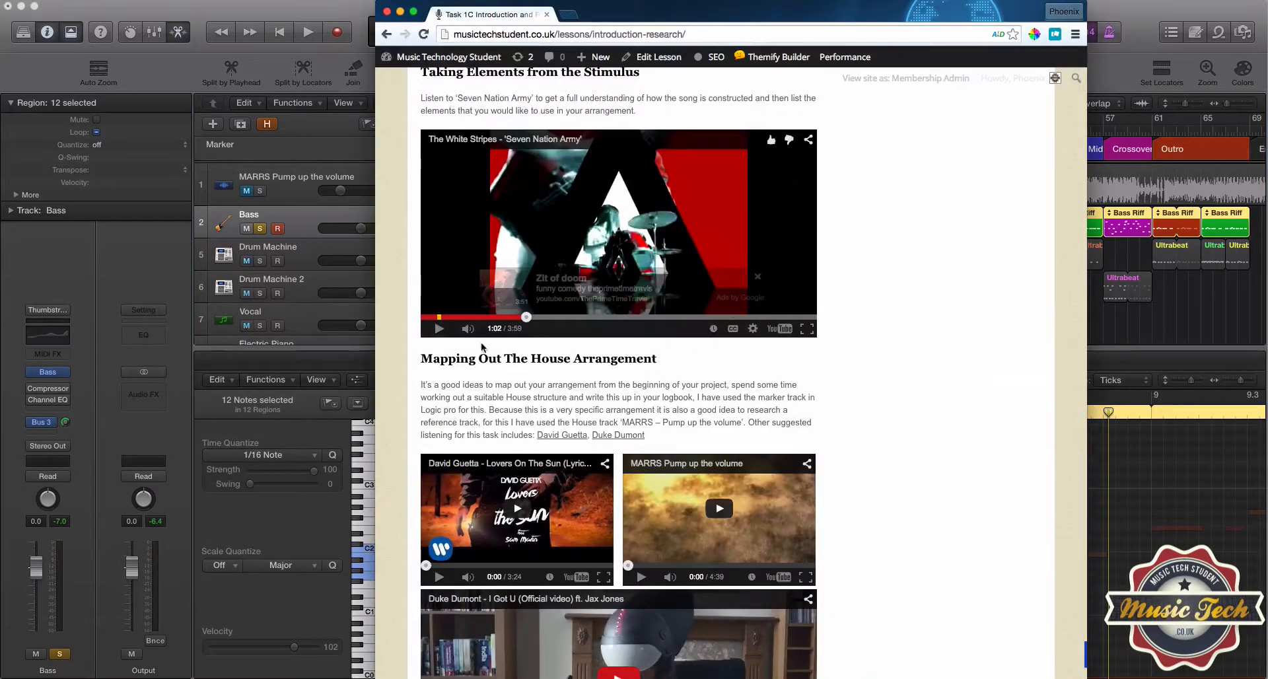
drag(458, 318, 426, 317)
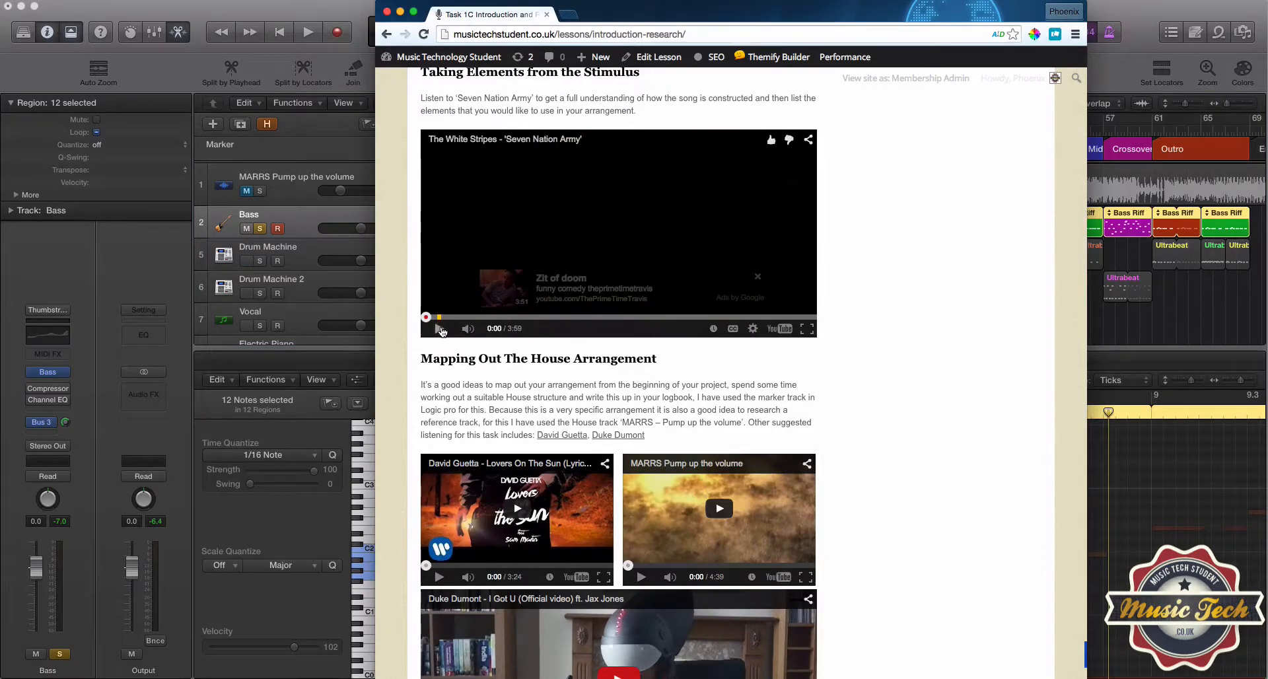
click(439, 328)
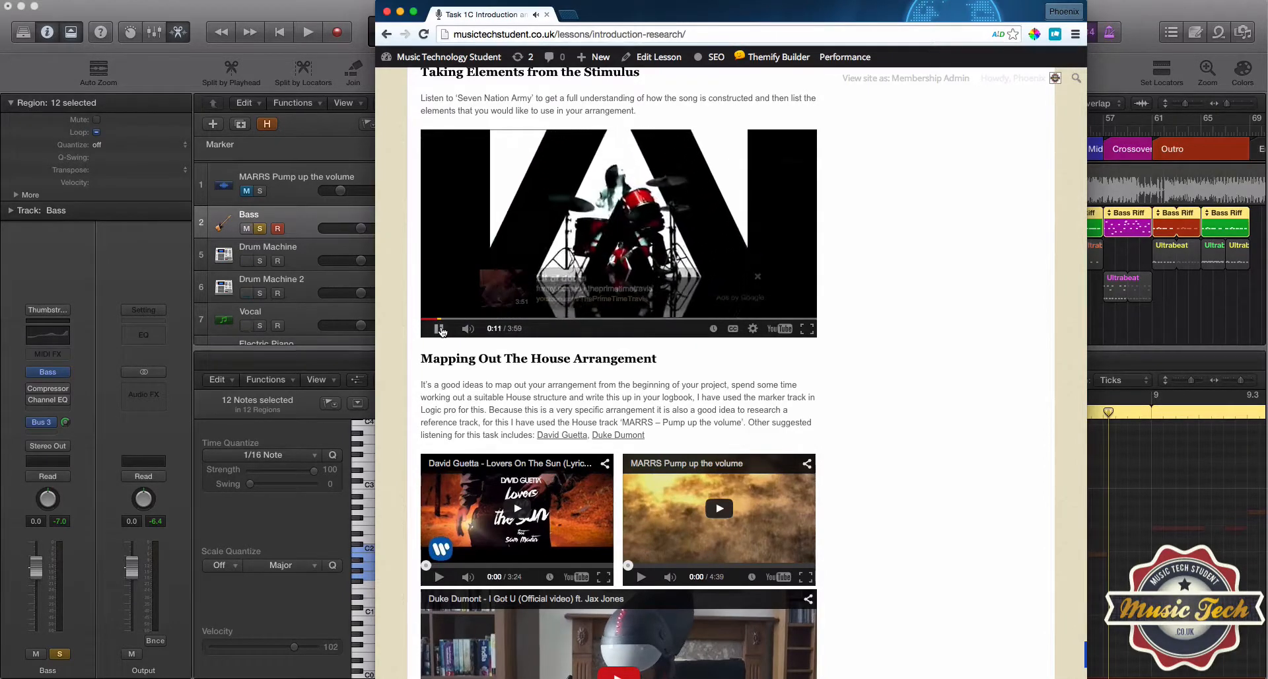
click(439, 329)
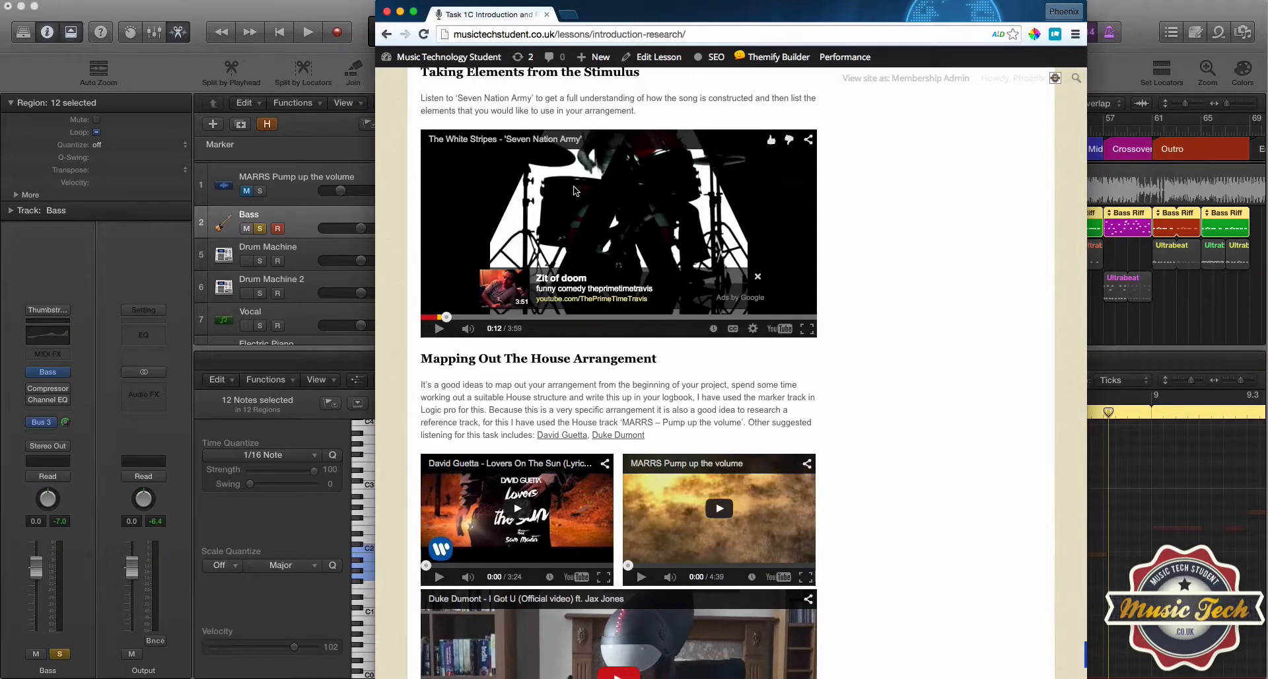
click(324, 8)
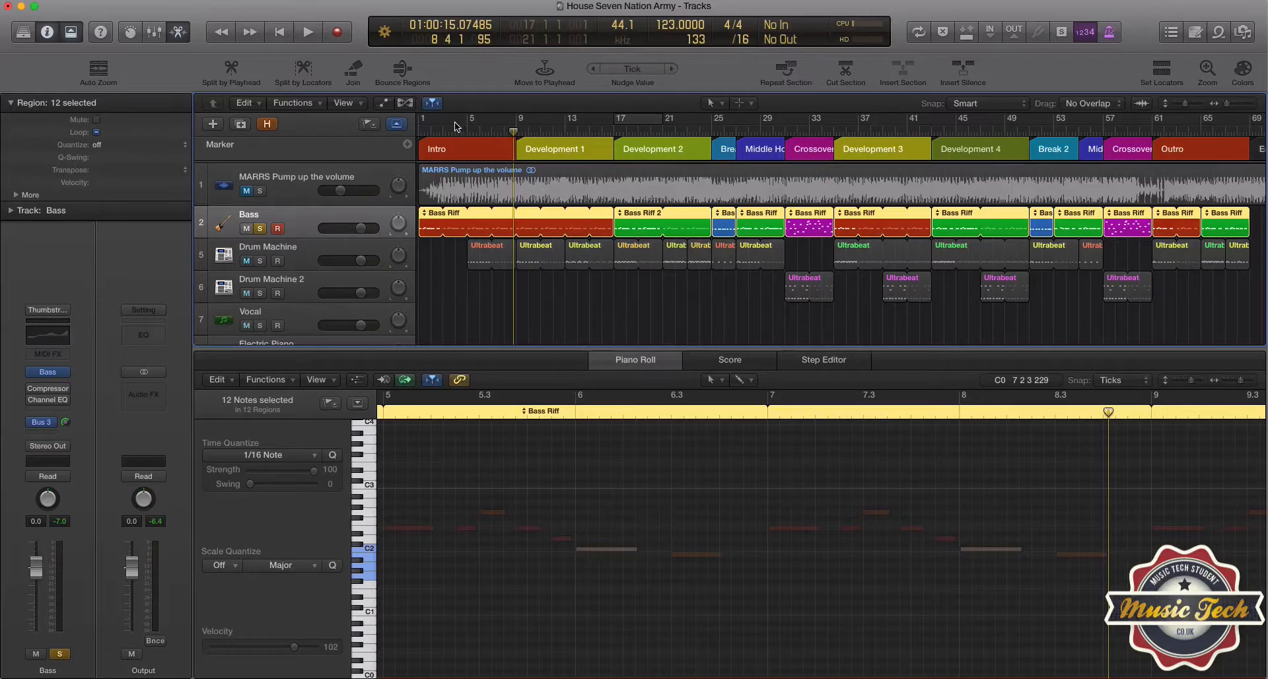
Take the Bass track out of solo and play the arrangement from bar 1 through the Intro into Development 1.
key(Return)
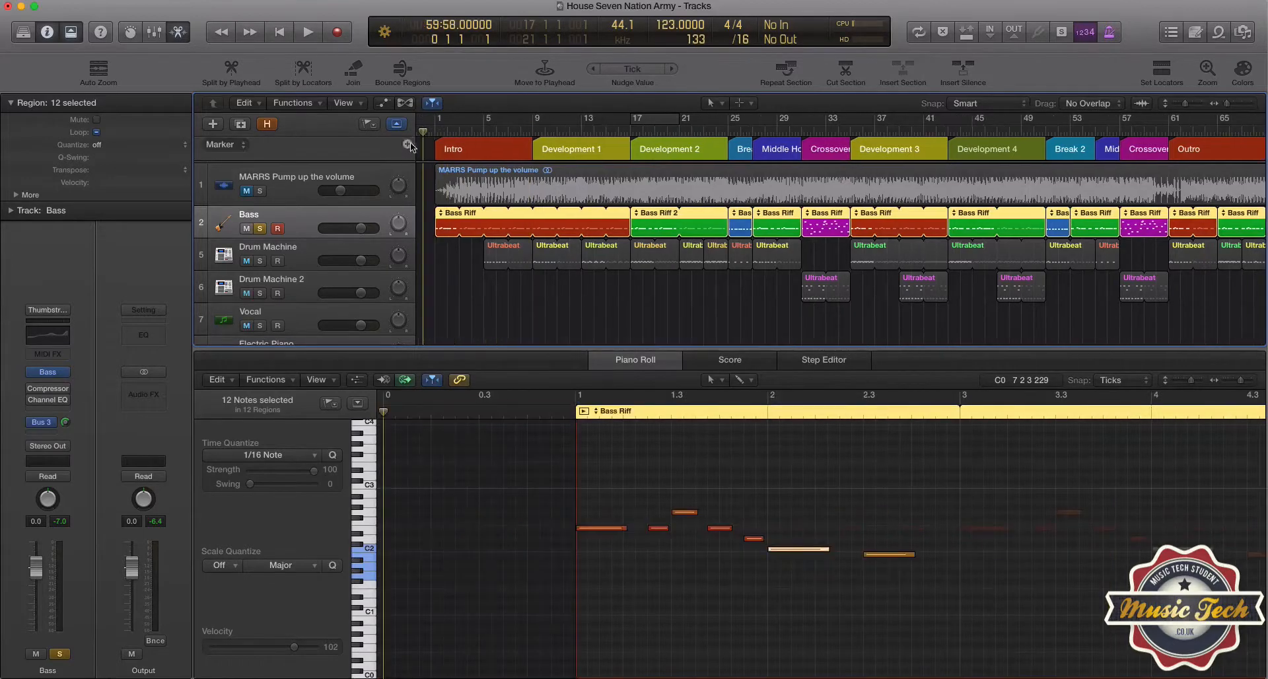
click(261, 228)
drag(444, 131, 436, 132)
key(space)
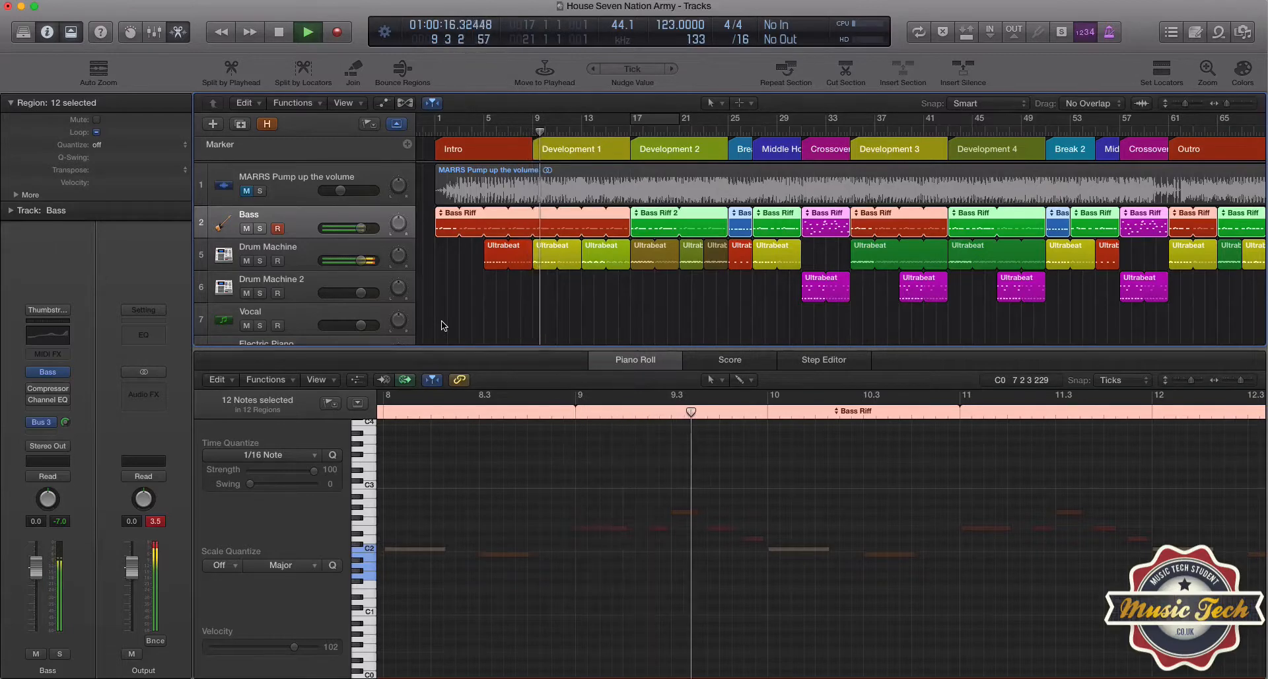
key(space)
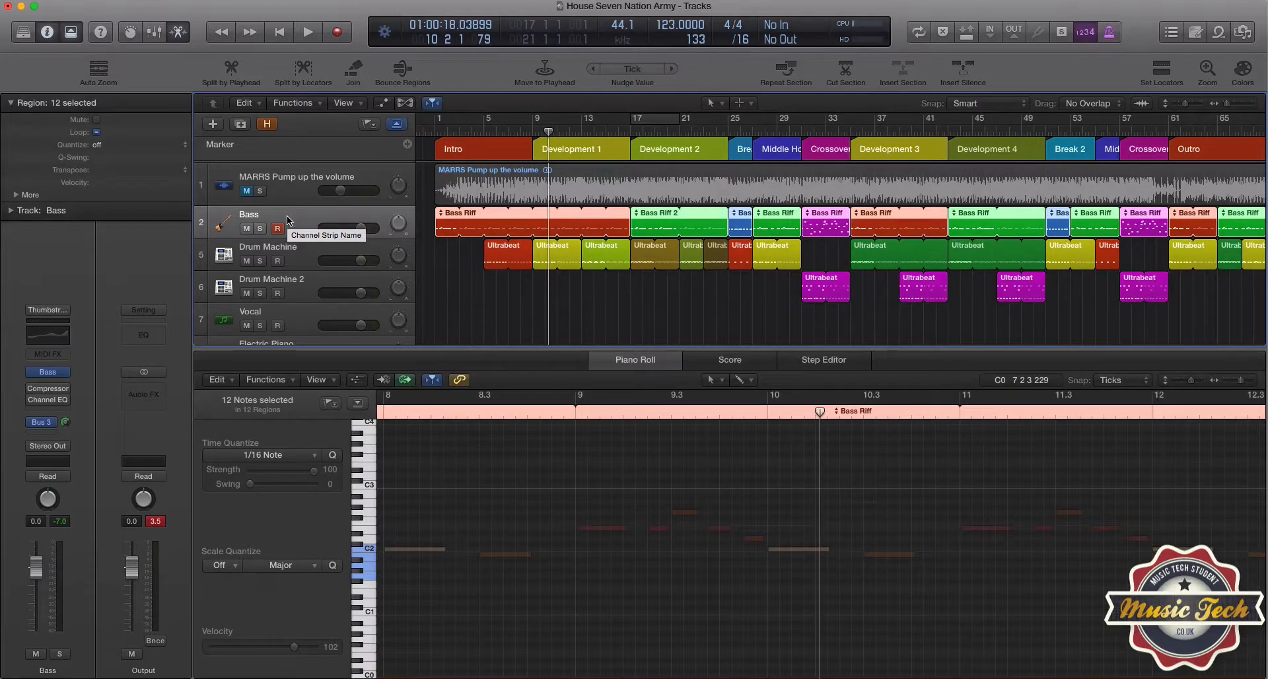
Inspect the Bass track's instrument settings, and view the reference videos on the lesson page in Chrome before returning to Logic Pro.
click(45, 370)
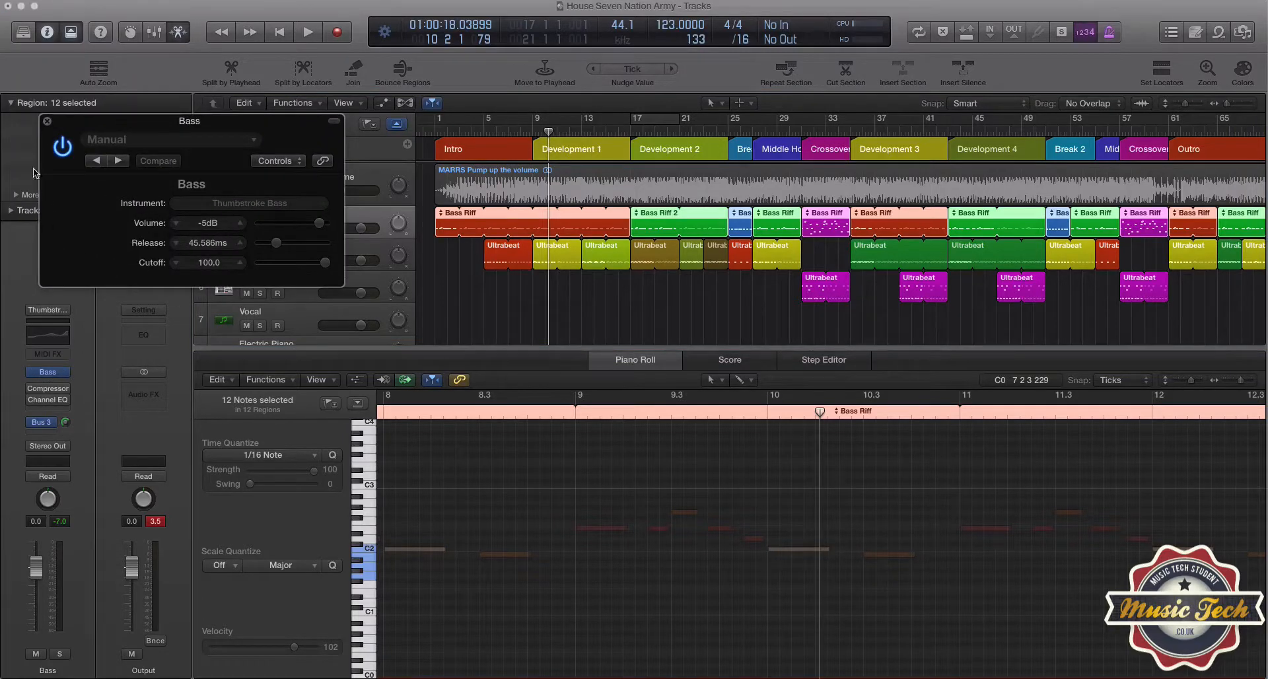
click(47, 121)
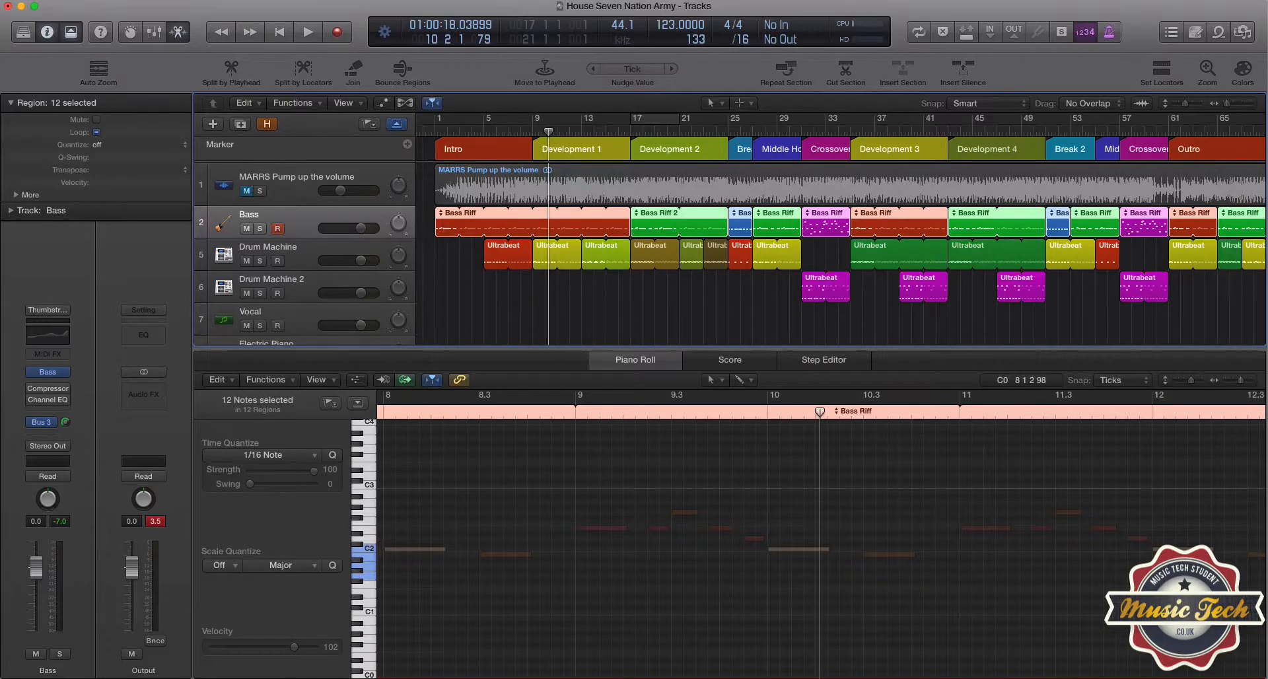
mouse_move(463, 678)
click(550, 669)
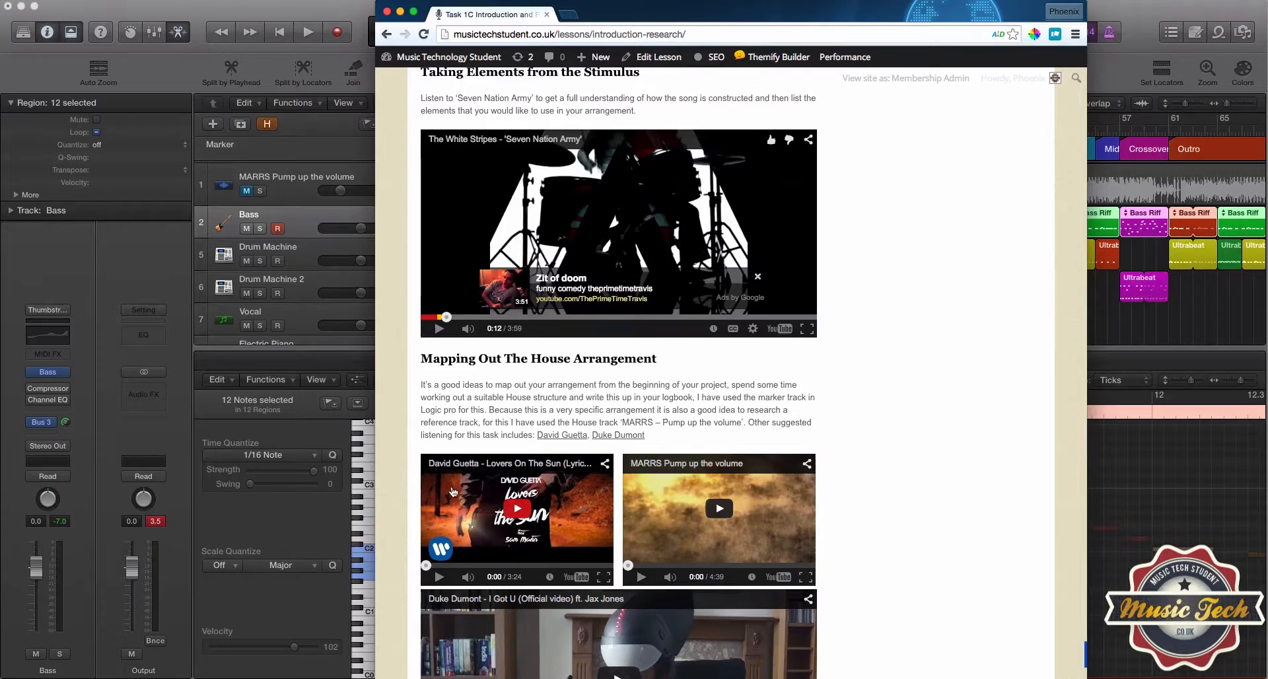
click(272, 16)
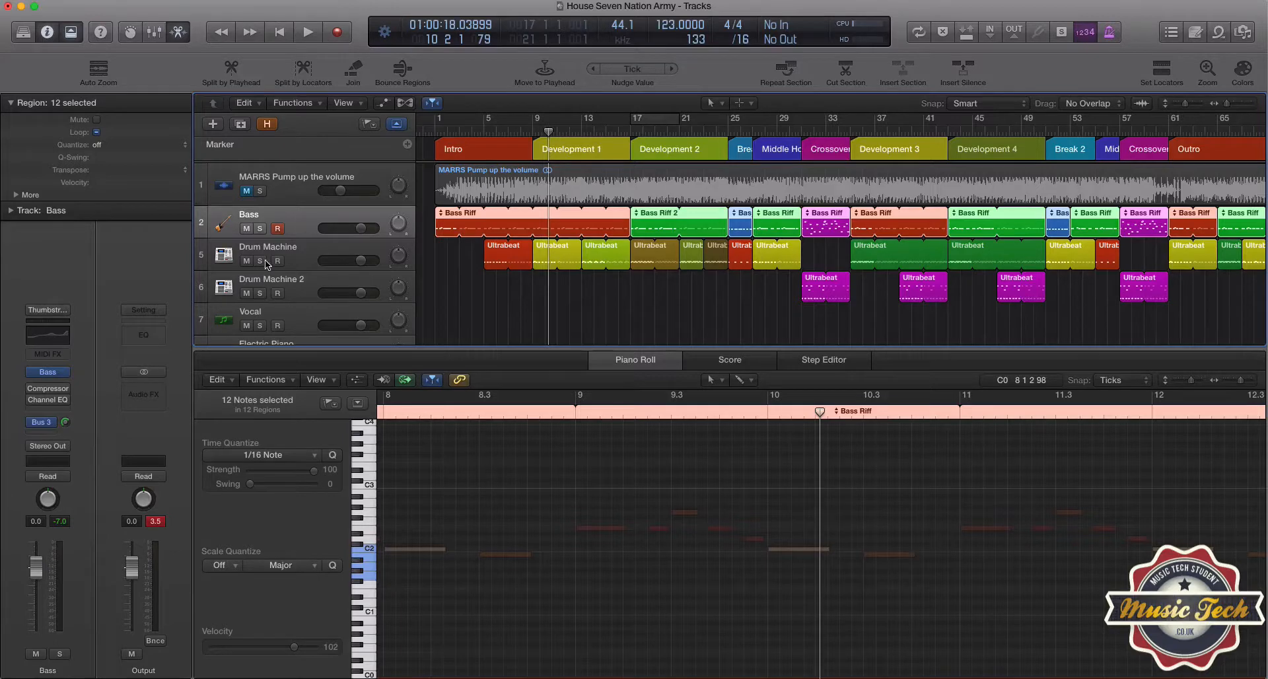
Follow the Bass track's Bus 3 send to Aux 2 and open its Space Designer reverb, placing the window clear of the track headers.
click(44, 420)
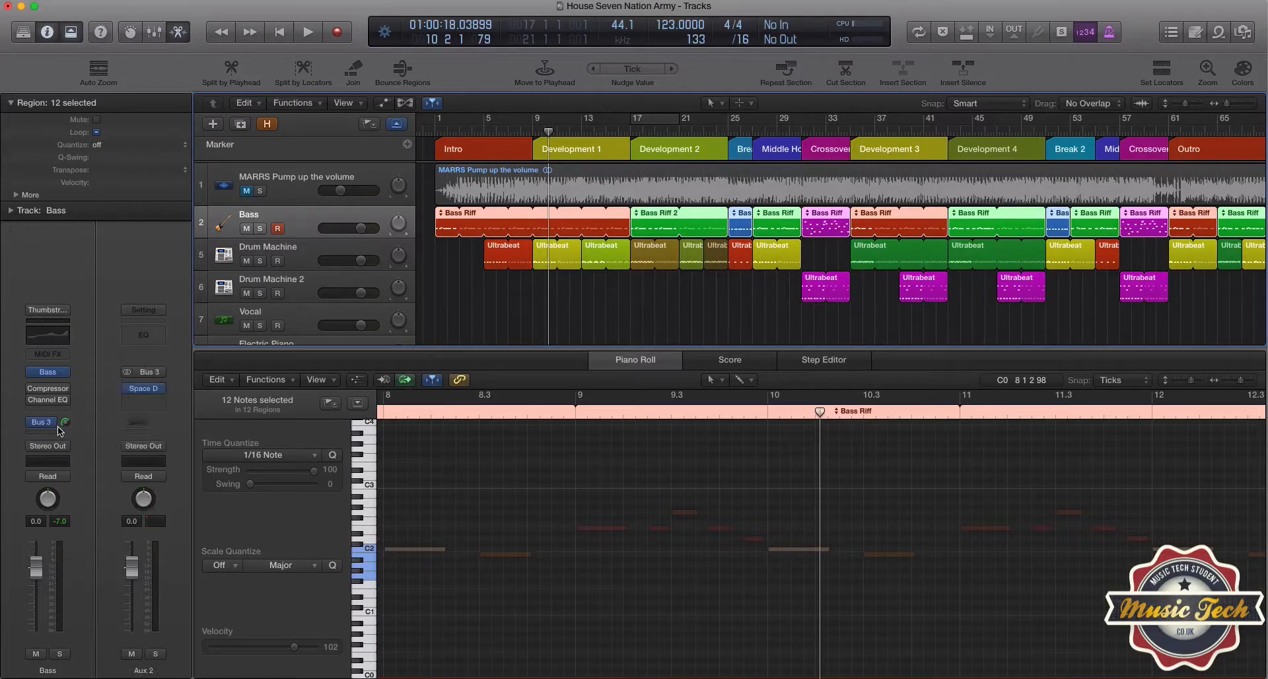
click(147, 389)
drag(125, 44, 411, 122)
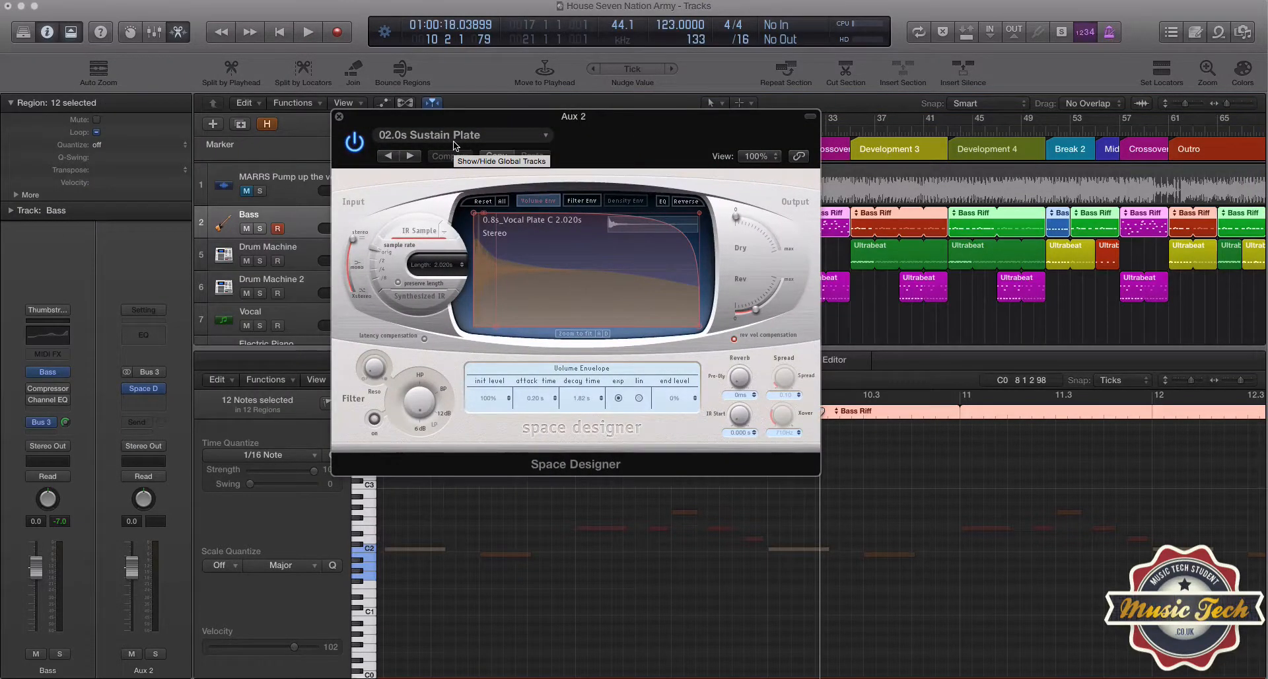
drag(400, 122, 607, 154)
Compare the bass from bar 1 with Space Designer bypassed and re-enabled during playback, and close the plug-in.
click(436, 135)
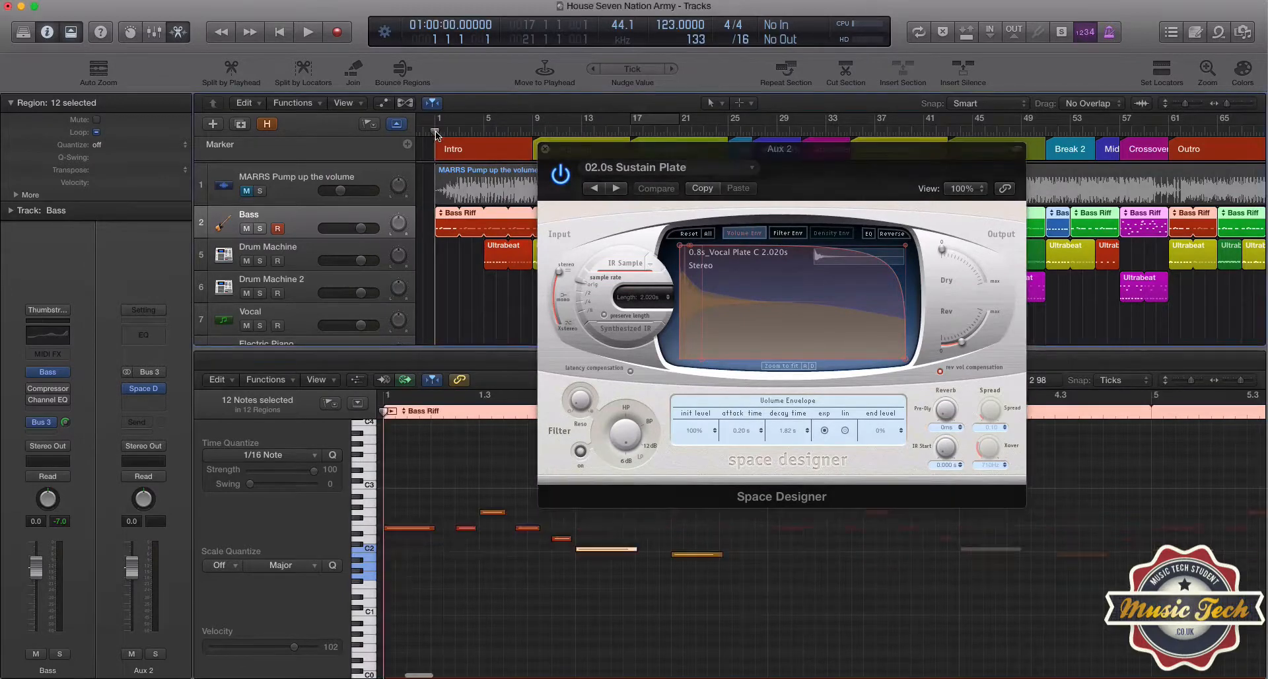
click(562, 177)
key(space)
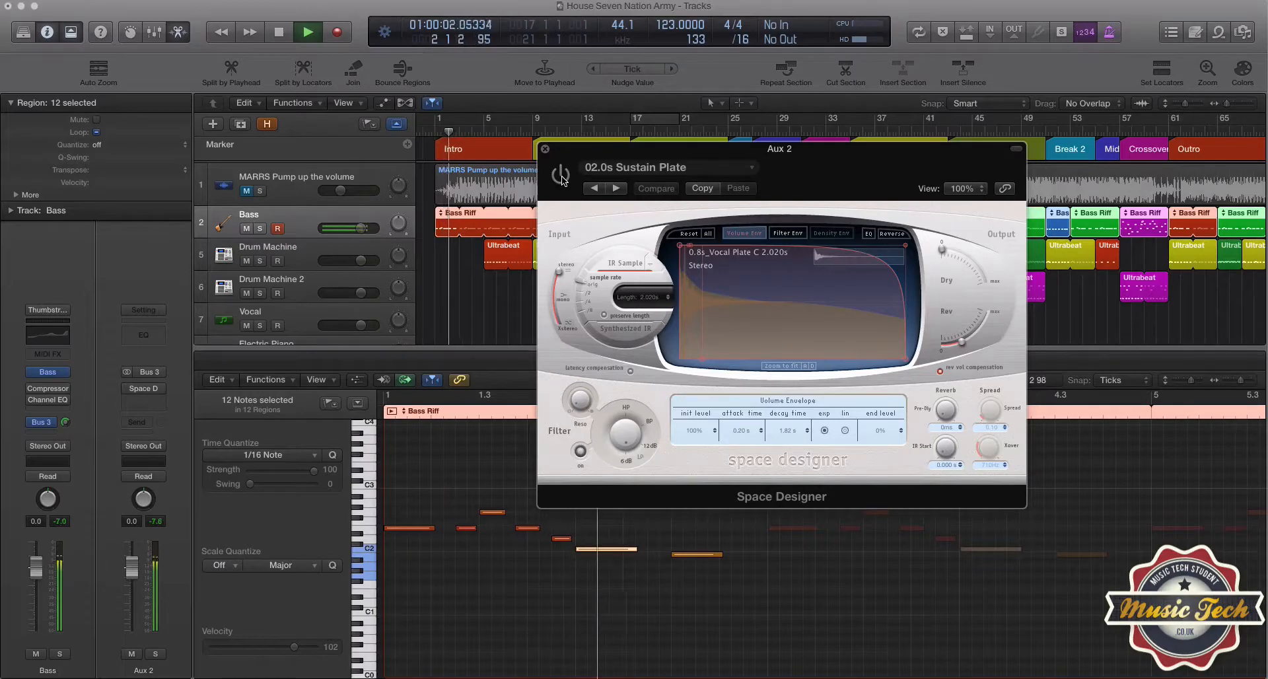
click(561, 176)
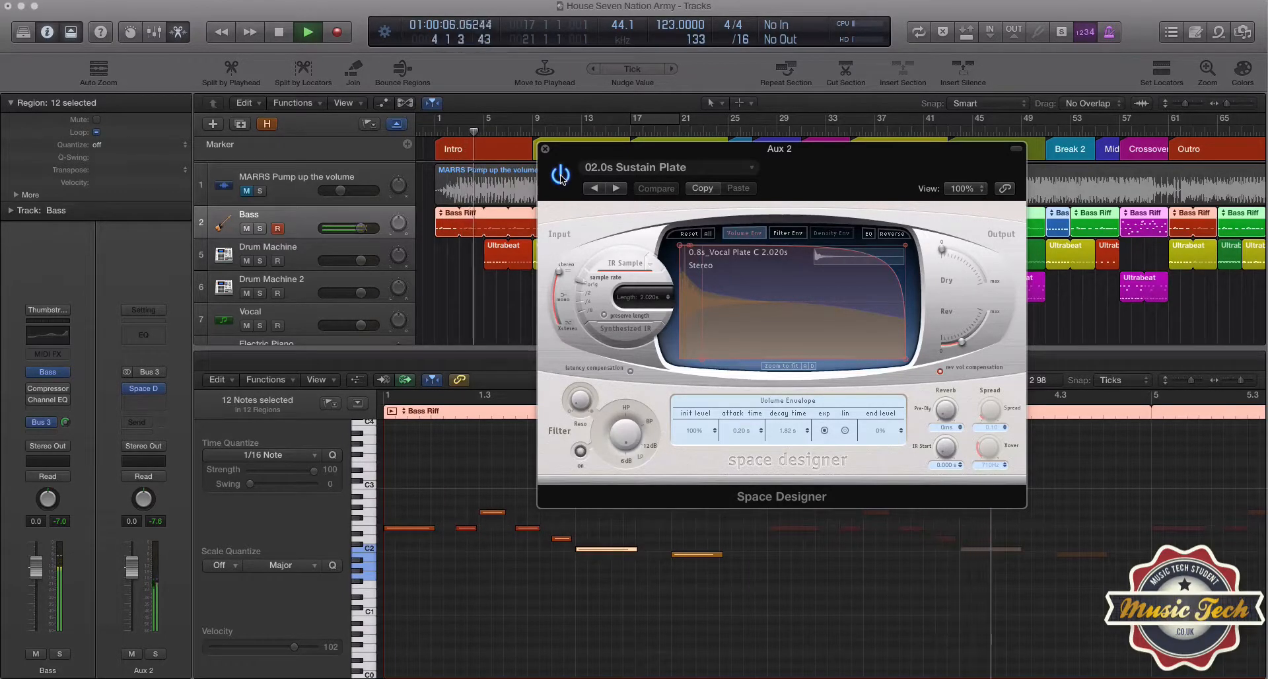
key(space)
click(545, 149)
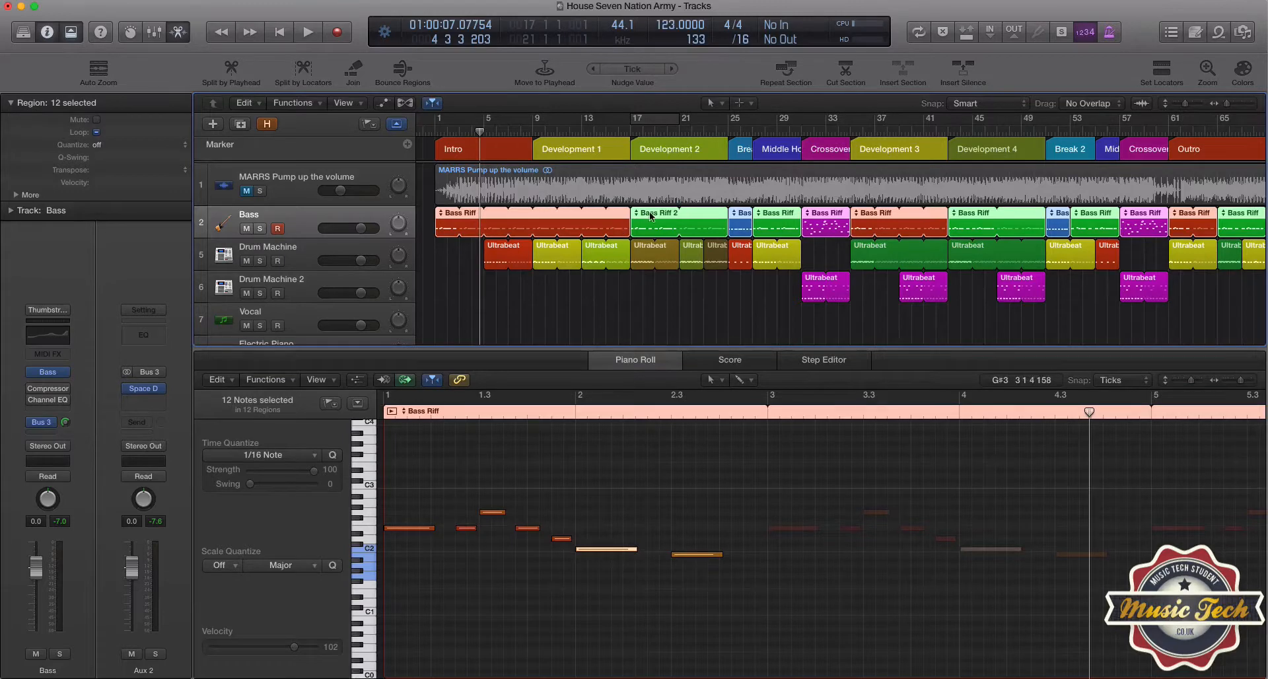
Display the Bass Riff 2 notes in the Piano Roll and play the section from bar 17.
click(638, 118)
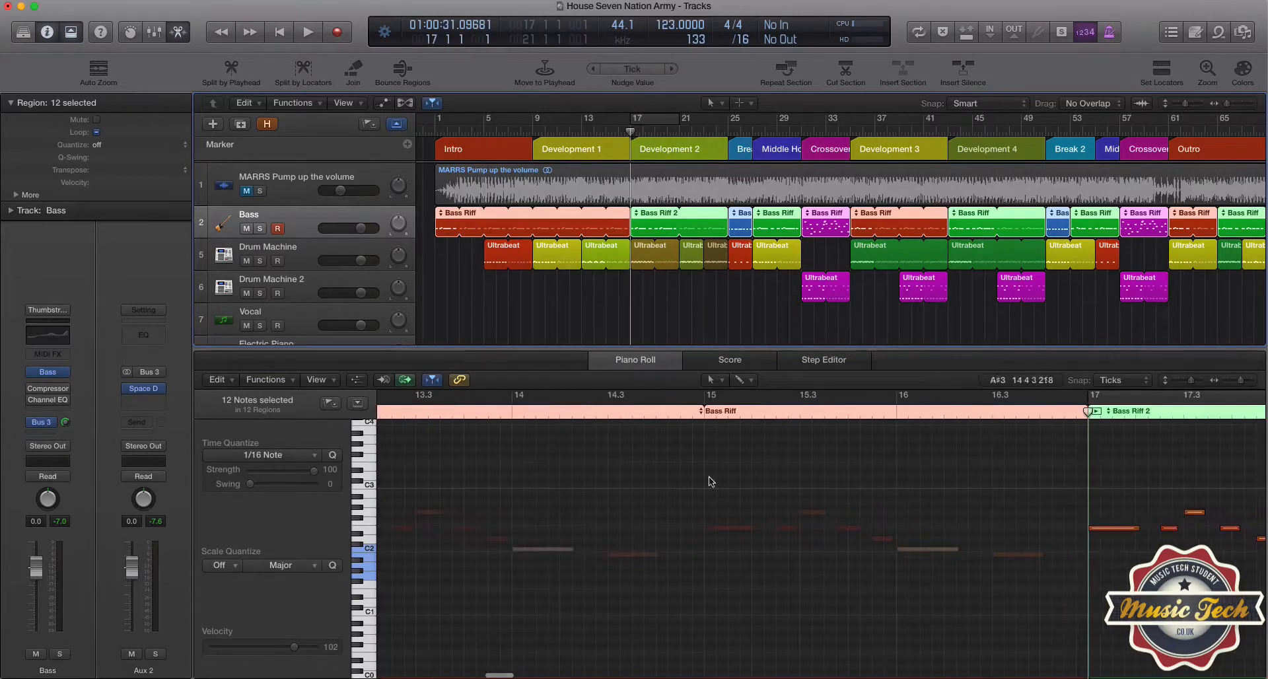
scroll(768, 538, right, 8)
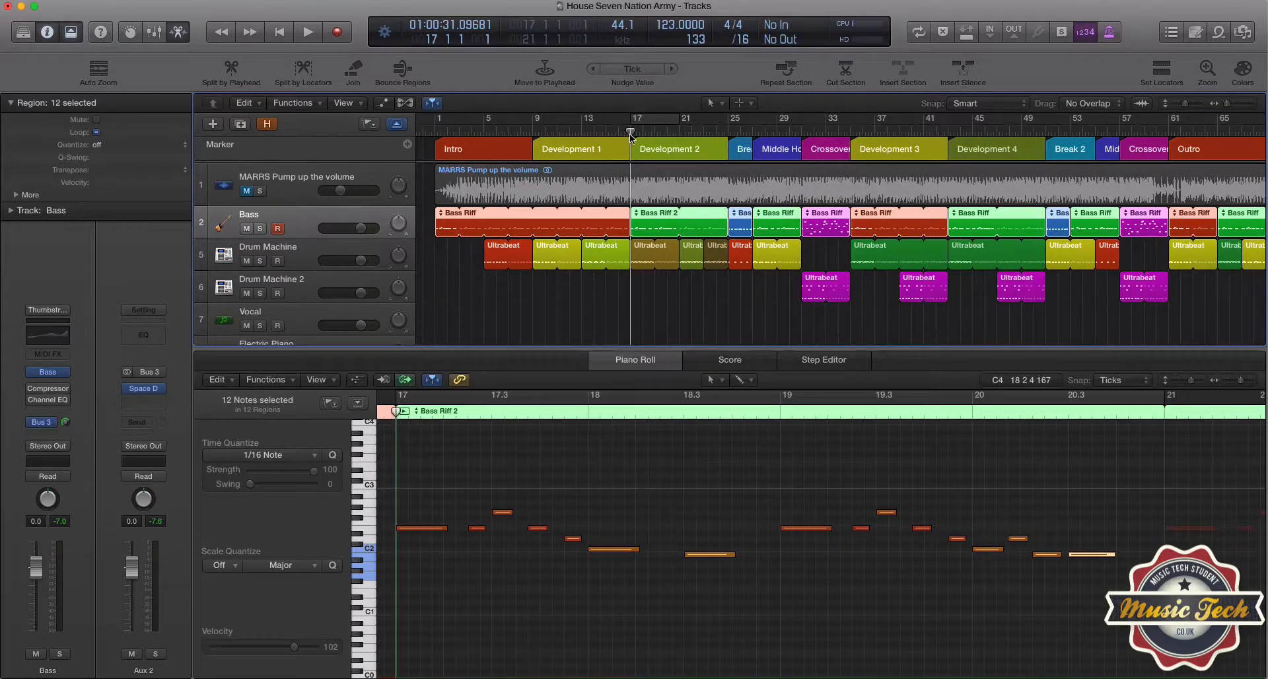
key(space)
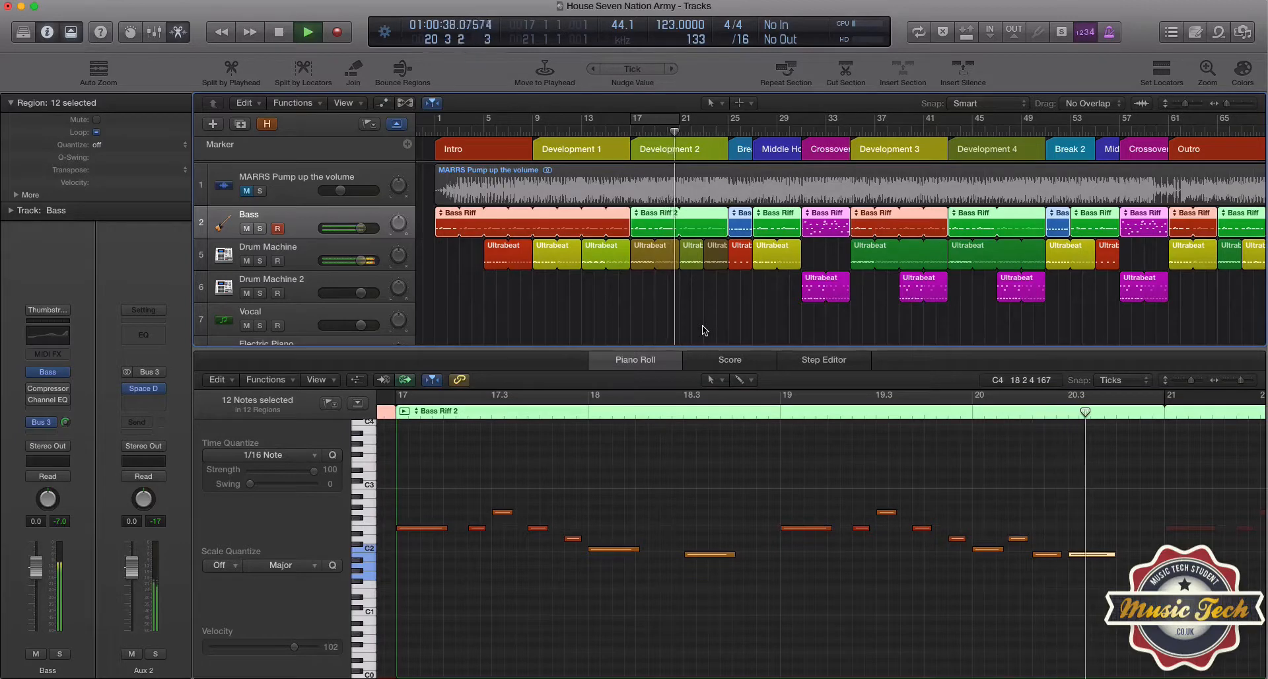
key(space)
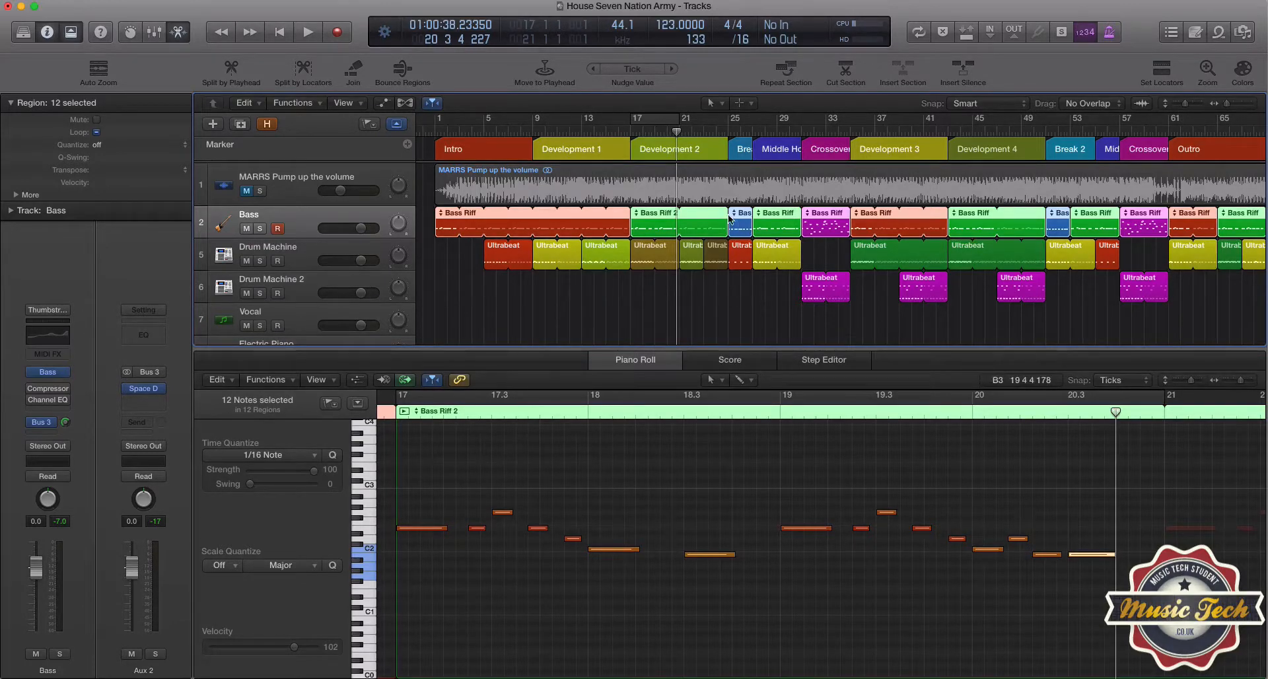
Display the Break section's bass notes at bar 25 in the Piano Roll and play from there into the following section.
scroll(665, 439, right, 5)
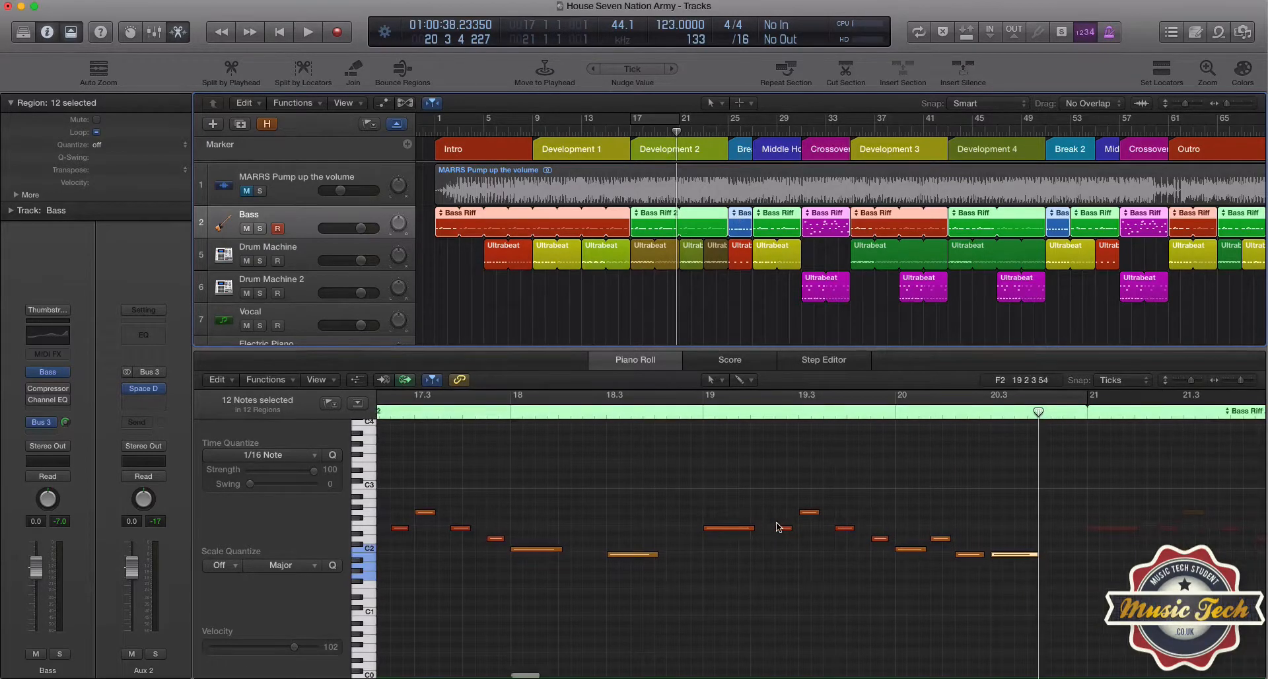
click(742, 133)
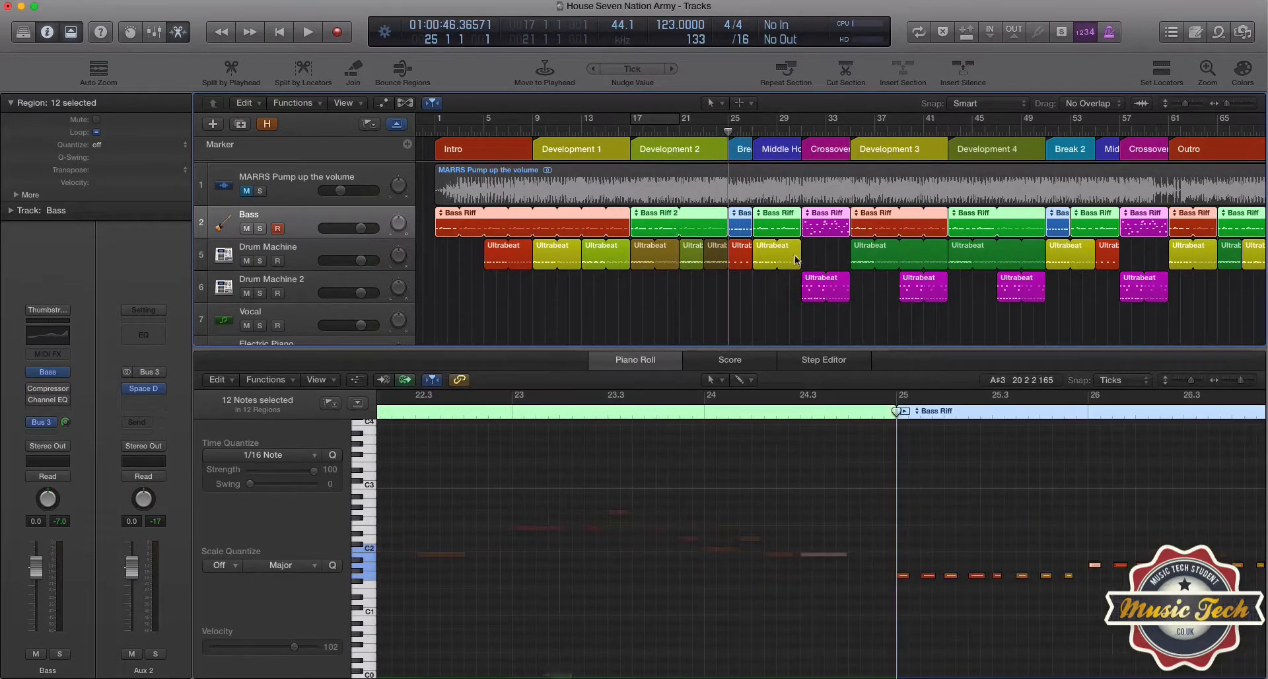
scroll(895, 429, right, 5)
scroll(893, 454, right, 1)
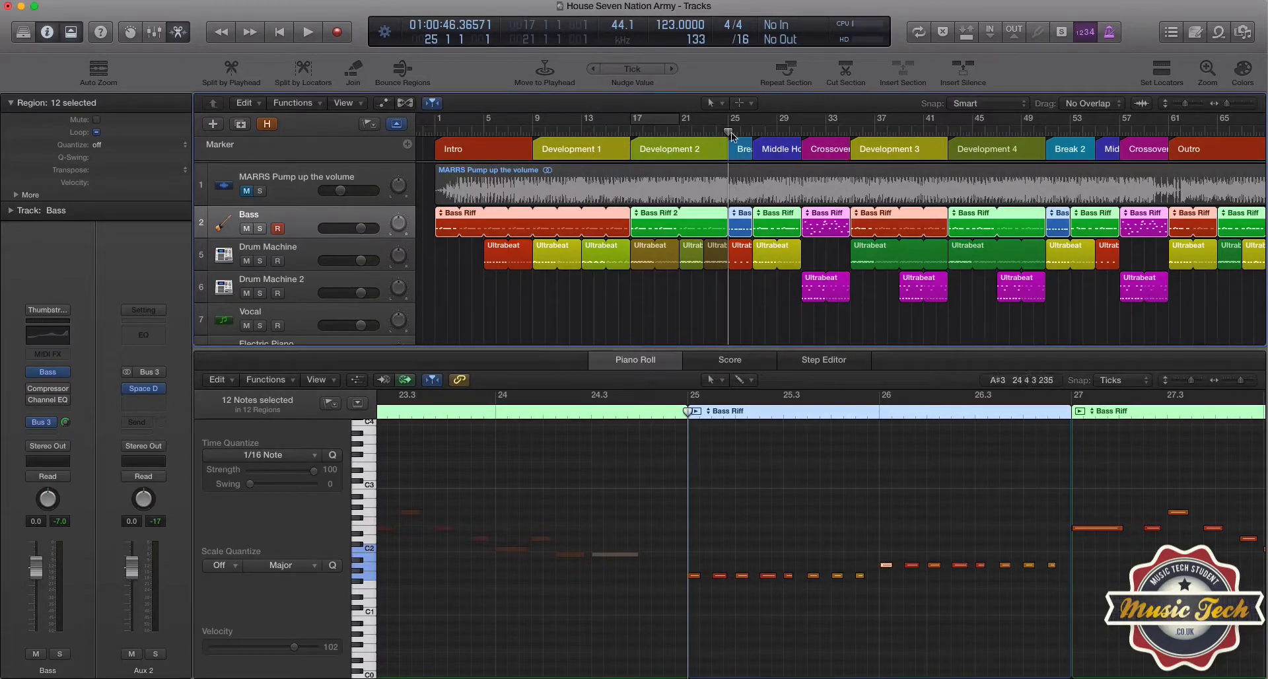
key(space)
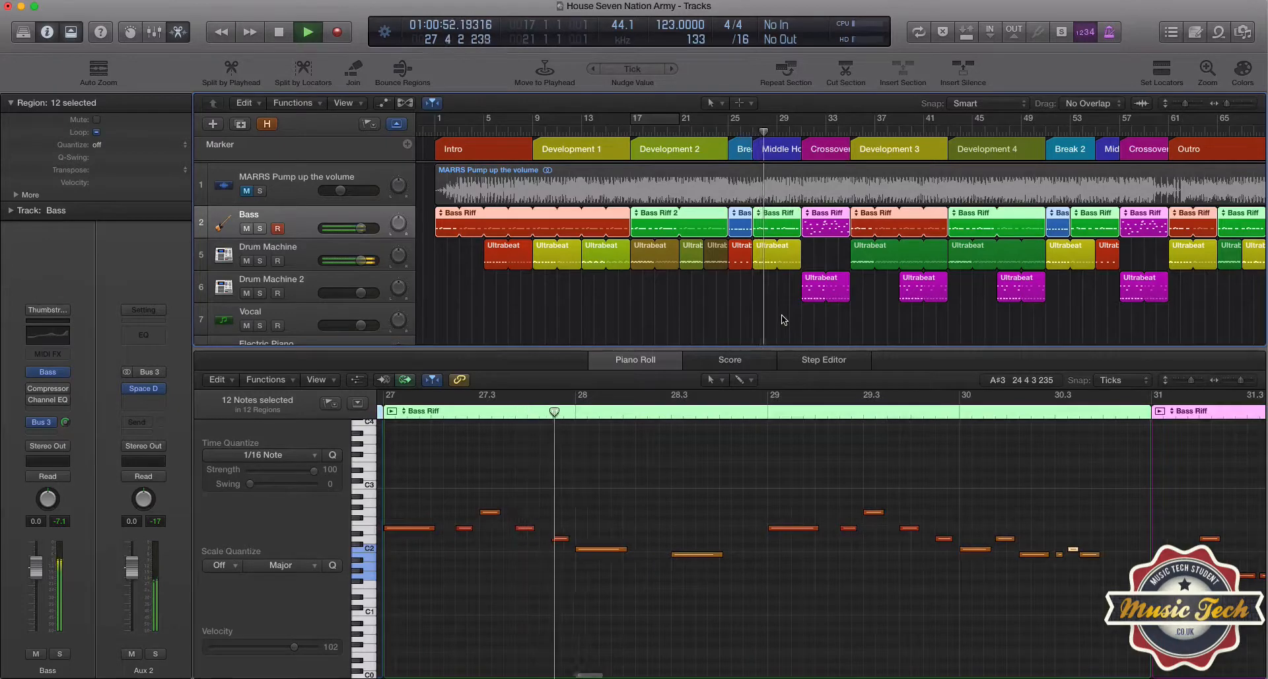
key(space)
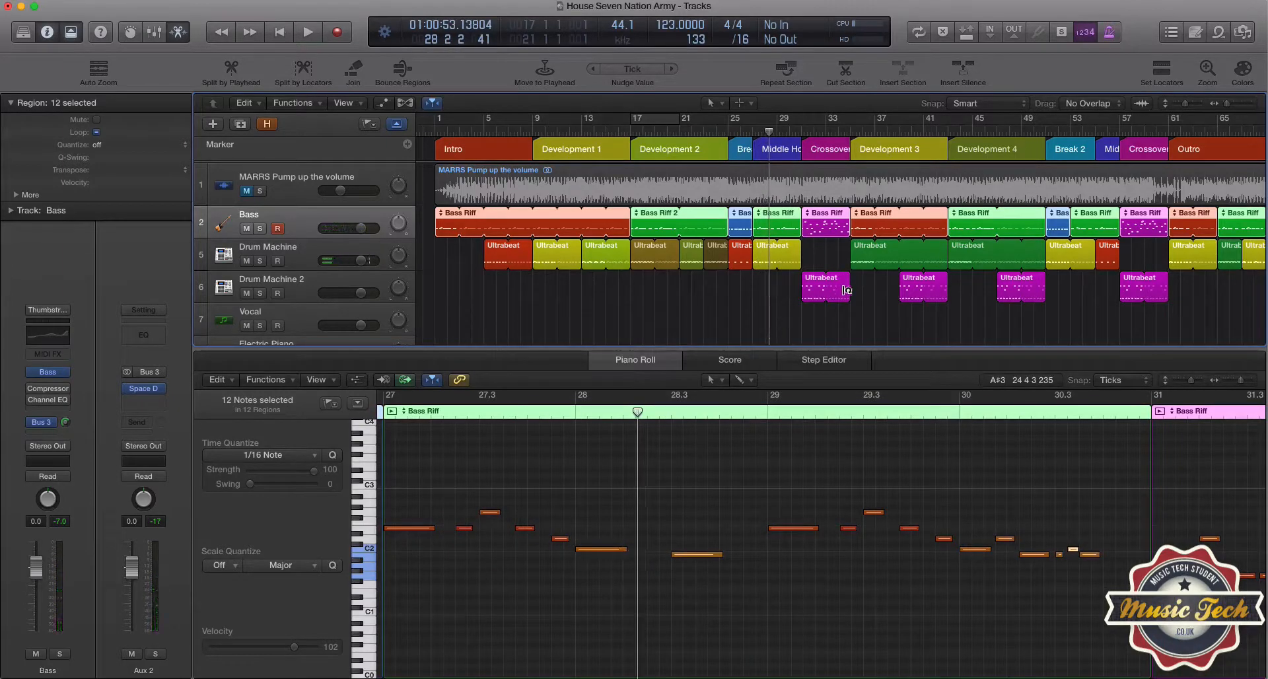
Place the playhead at the Crossover section's start at bar 31 and display the opening Bass Riff notes from bar 1 in the Piano Roll.
click(804, 135)
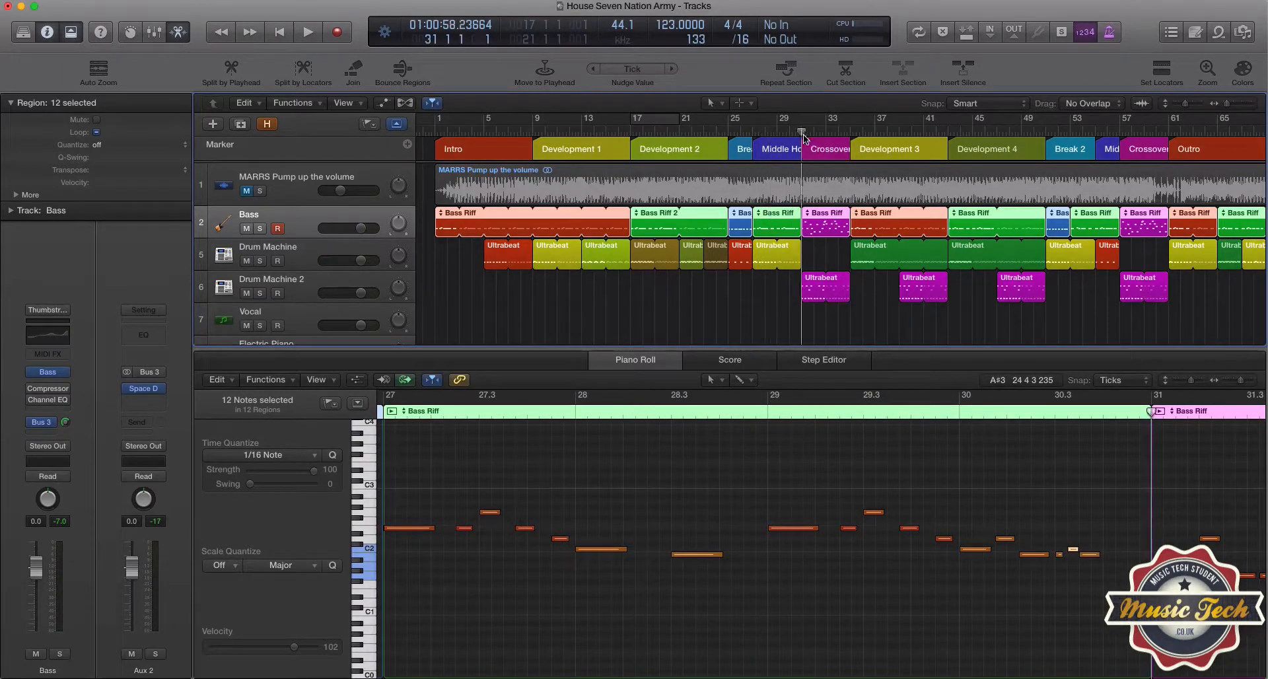
scroll(875, 450, left, 20)
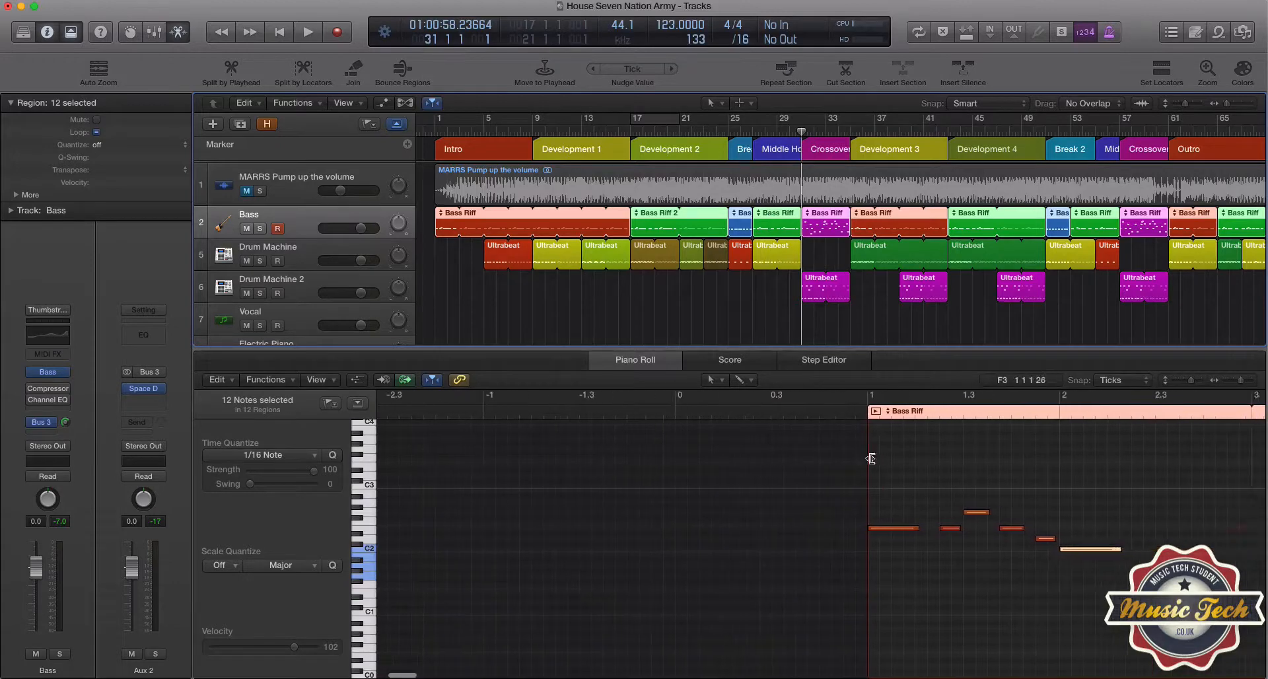
scroll(855, 458, right, 8)
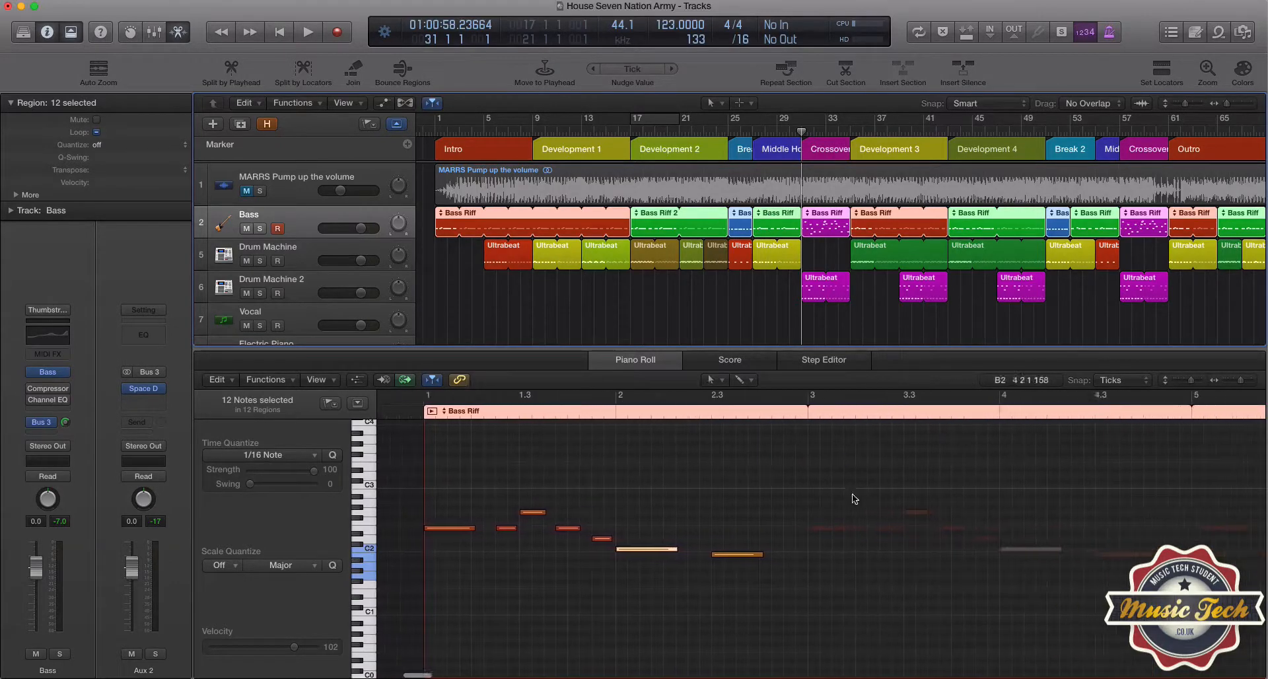
scroll(852, 499, right, 1)
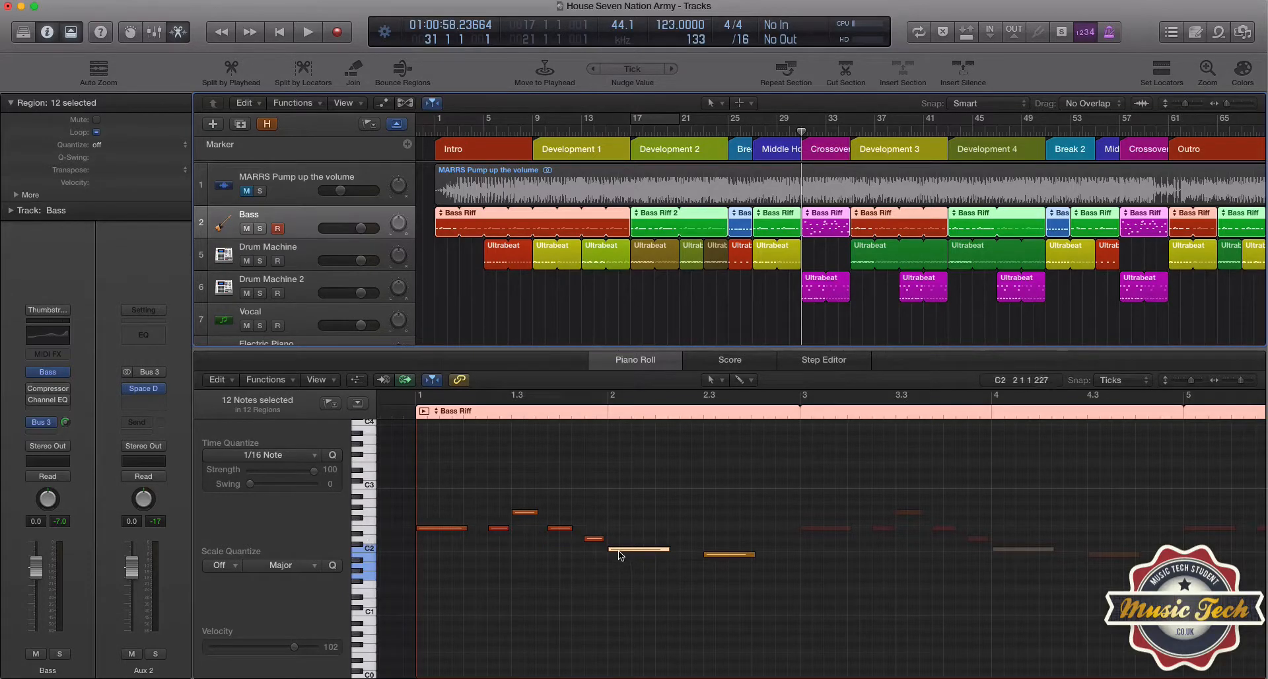
Open the project Note Pad to review the features used from the style and the song, and close it again.
mouse_move(619, 552)
click(1196, 32)
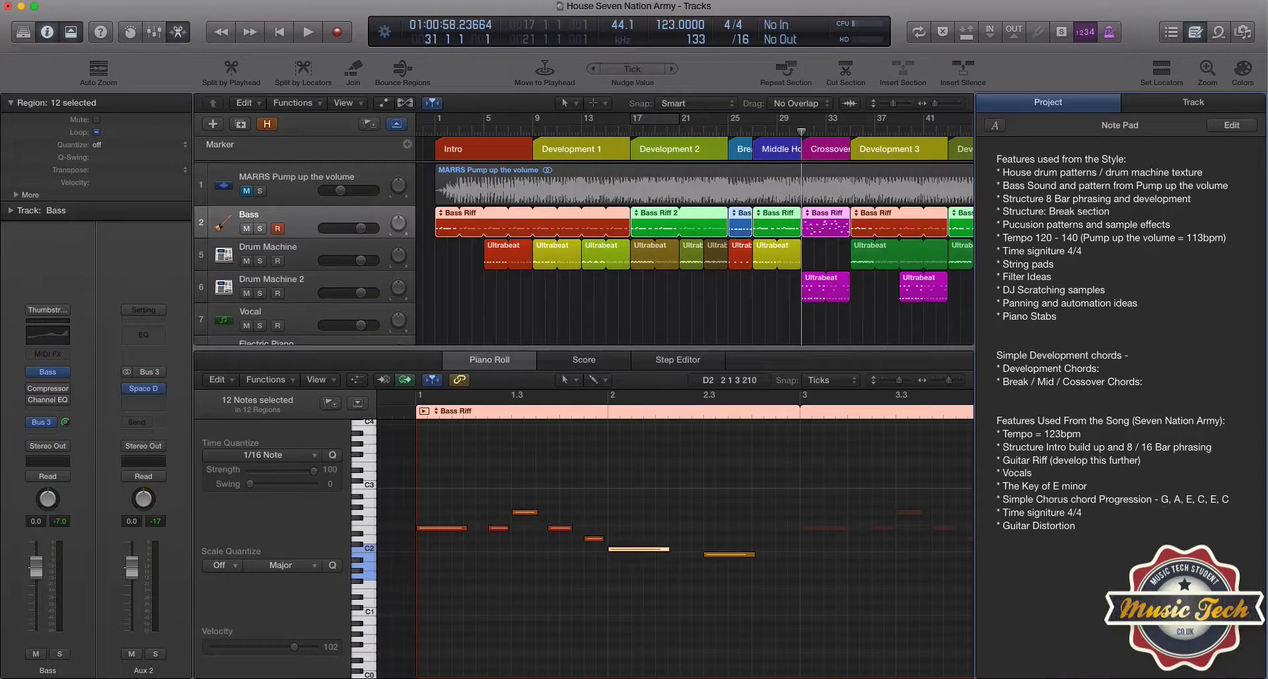
click(1194, 34)
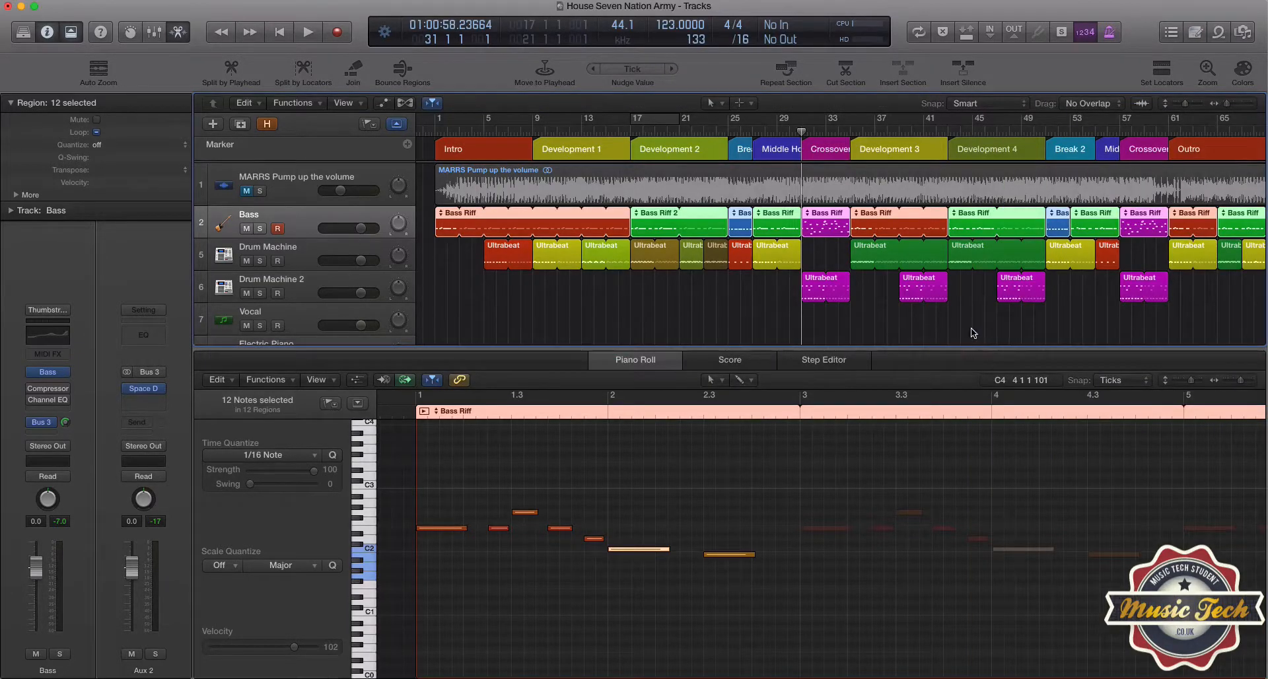
Play the Crossover section from bar 31 into Development 3, stop playback, and return to the arrangement's earlier sections.
scroll(969, 324, right, 10)
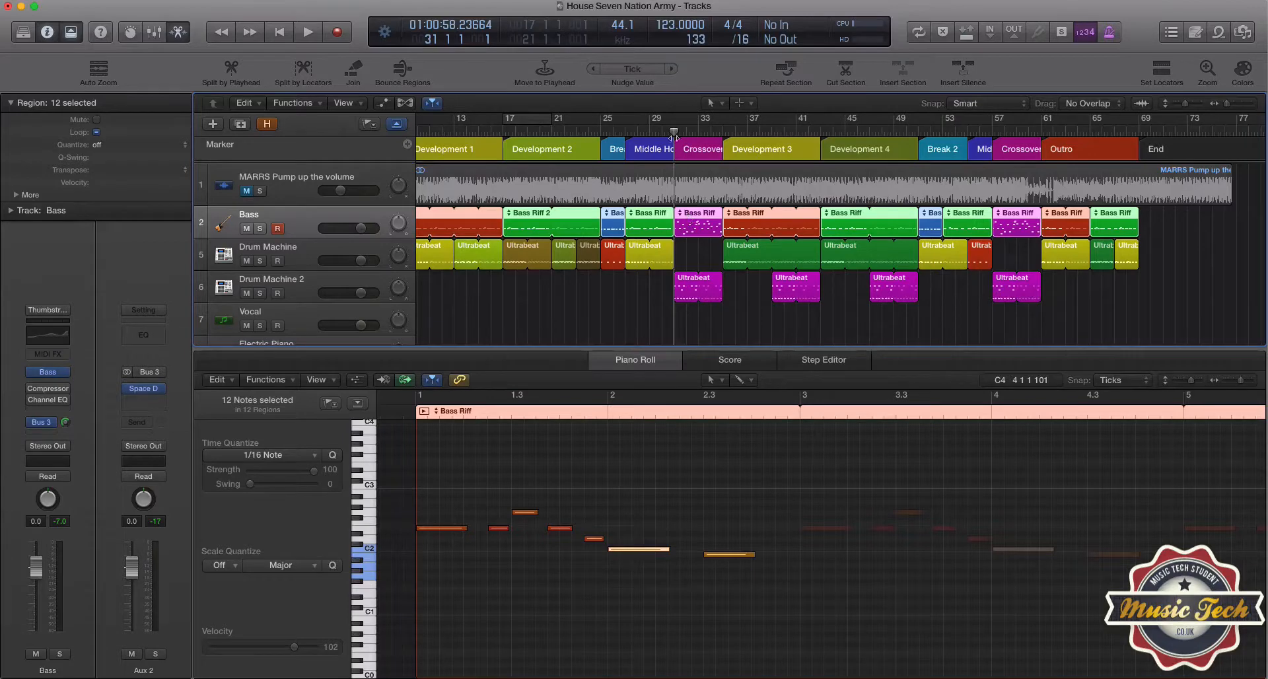
key(space)
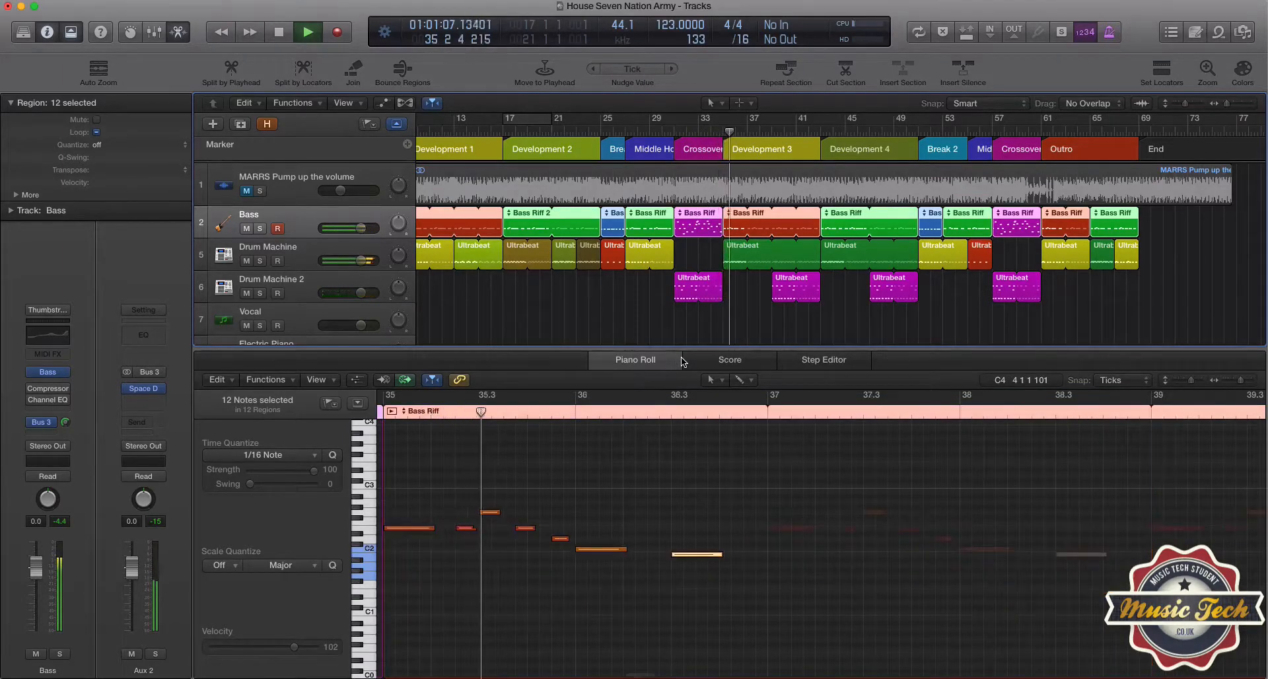
key(space)
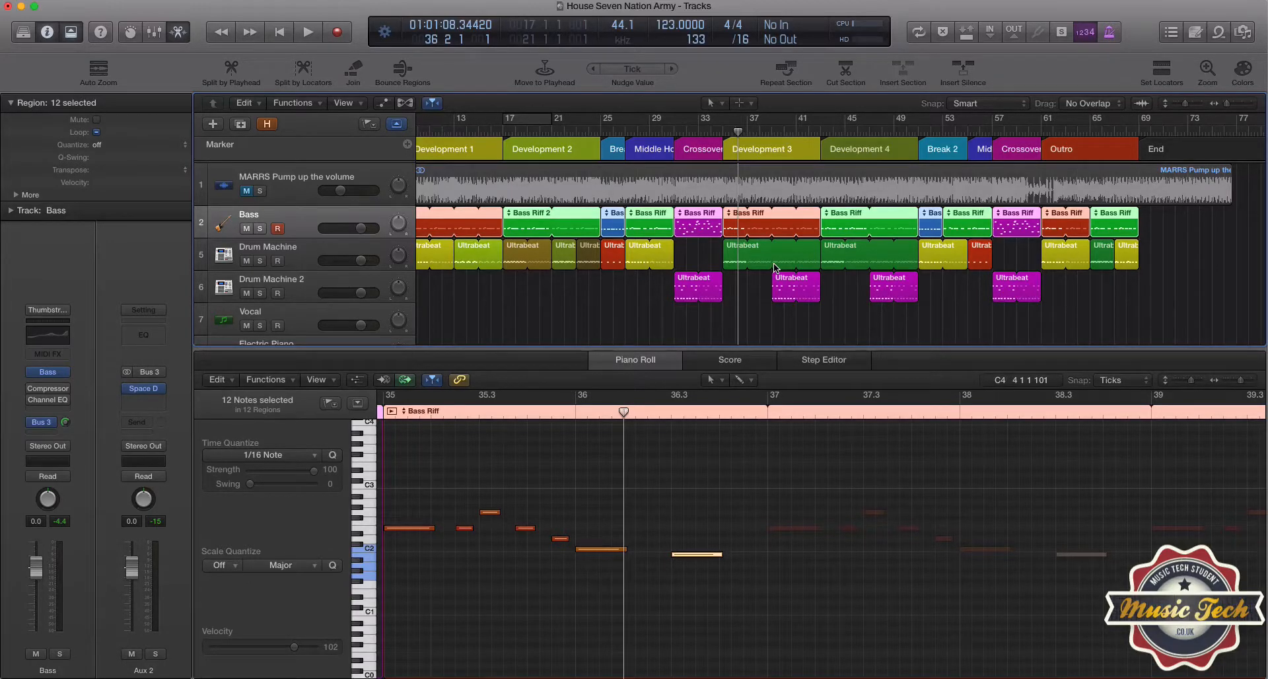
scroll(774, 267, left, 8)
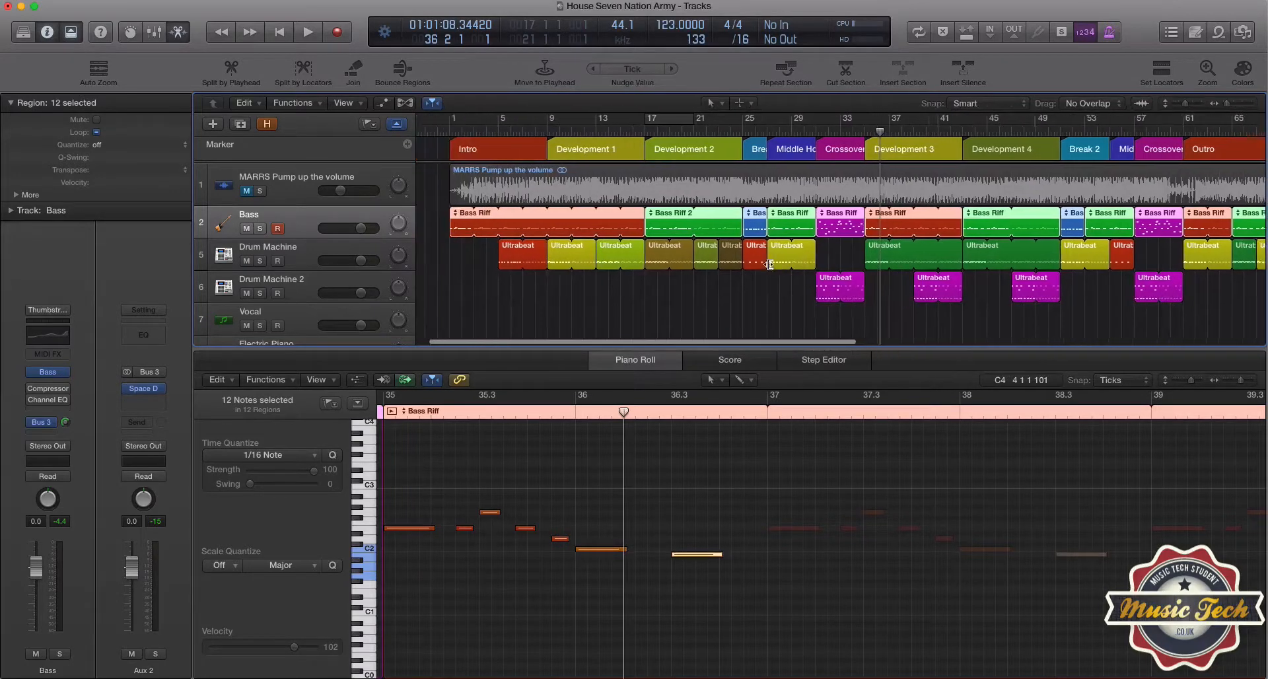
scroll(771, 265, right, 2)
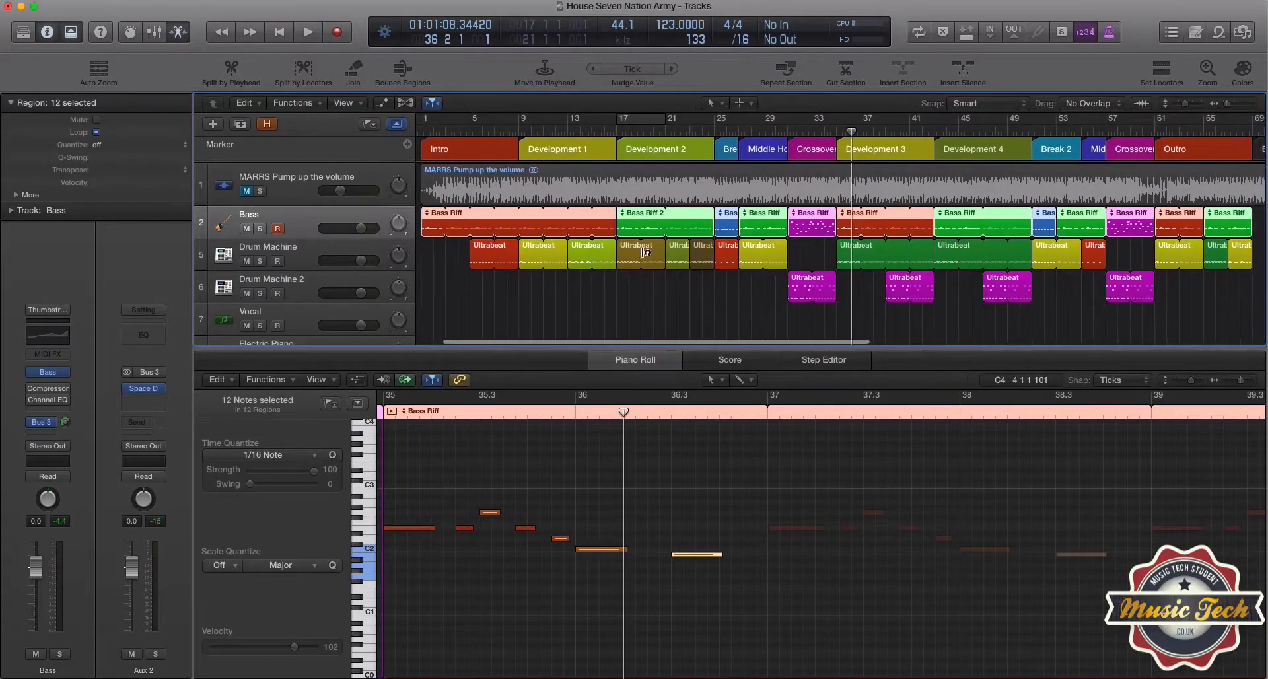